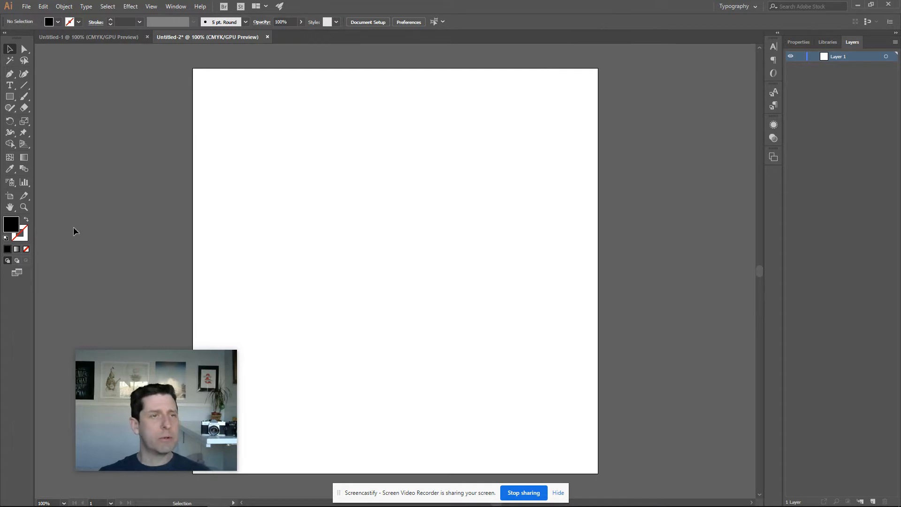
Create a new 12 × 12 in document
left_click(30, 7)
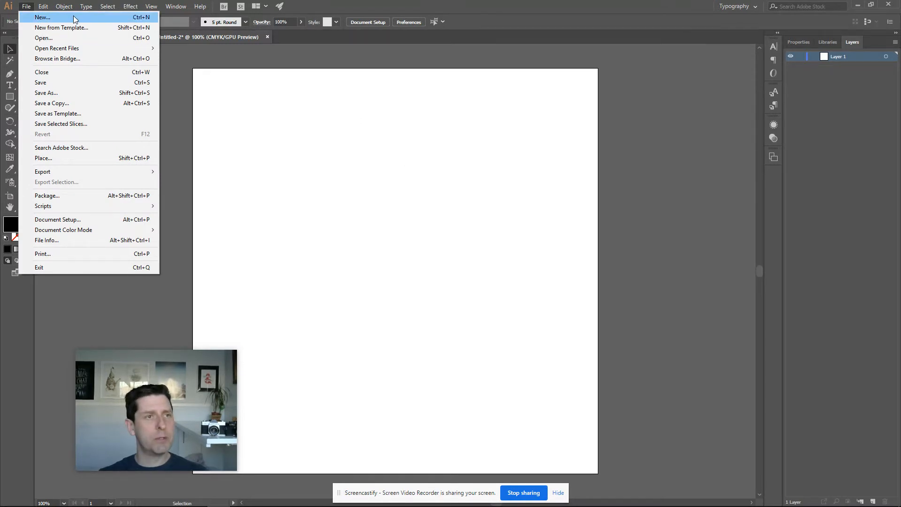
left_click(89, 17)
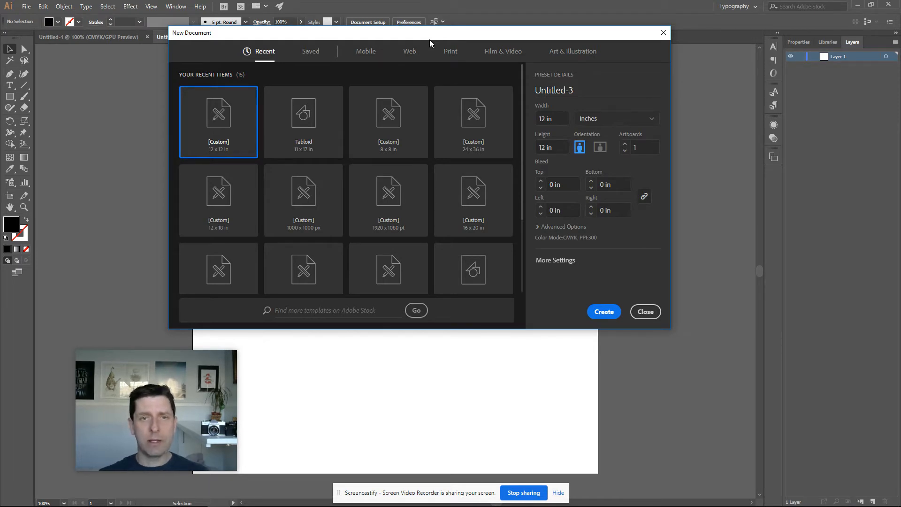
left_click(605, 312)
mouse_move(223, 503)
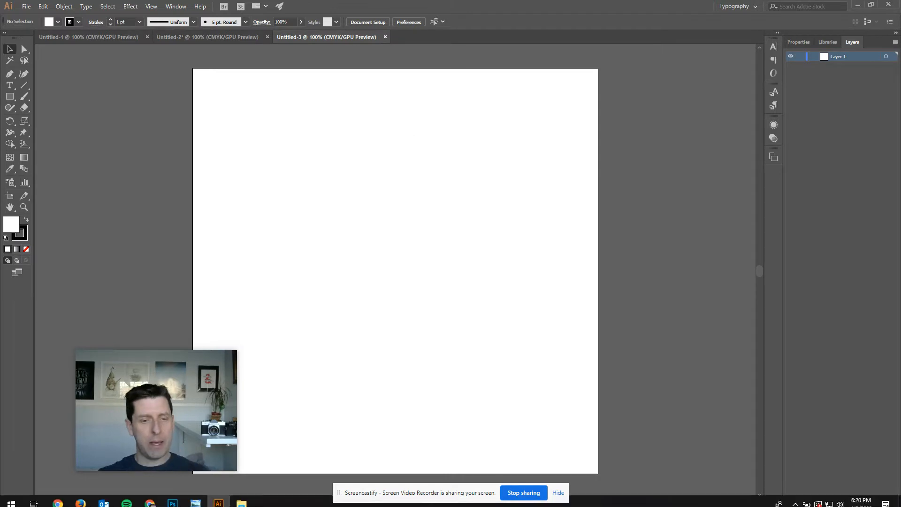
Switch to the browser and open the Pixabay page of the boy and girl couple silhouette
left_click(224, 503)
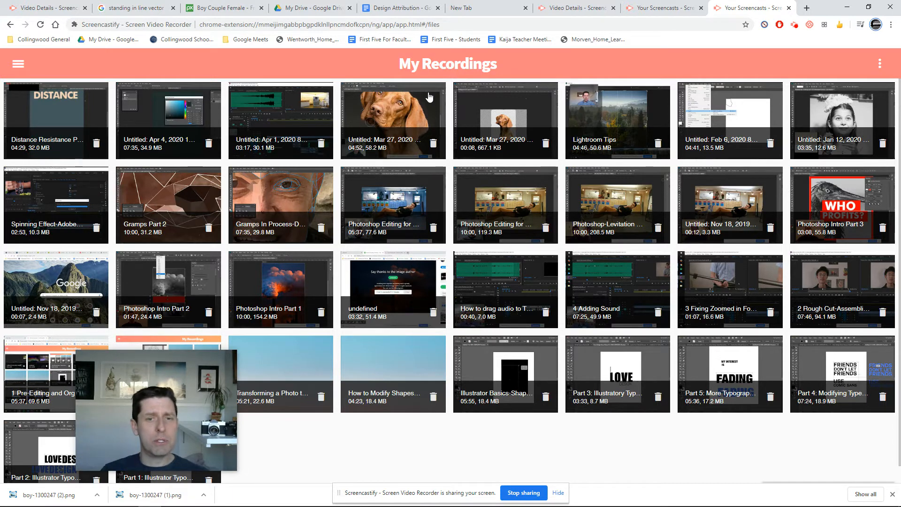
left_click(223, 8)
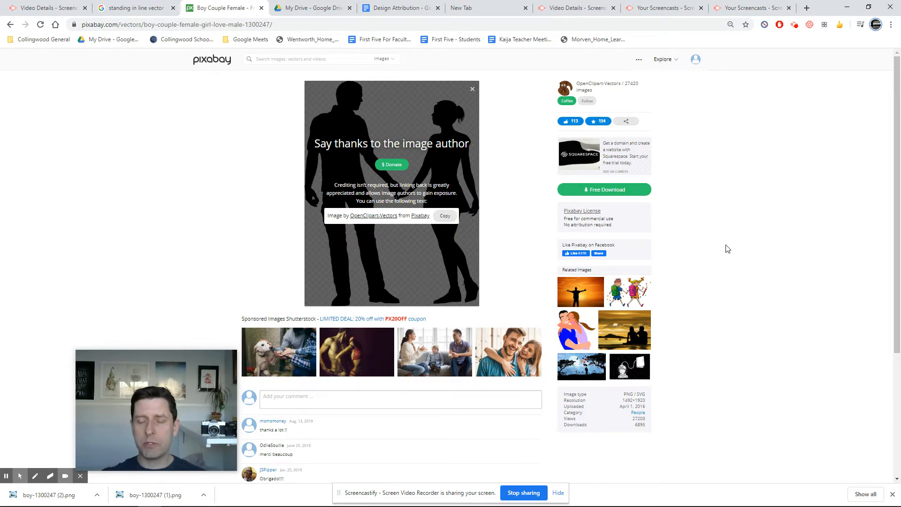
Download the couple silhouette as the 1492×1920 PNG
left_click_drag(558, 210, 604, 225)
left_click(603, 225)
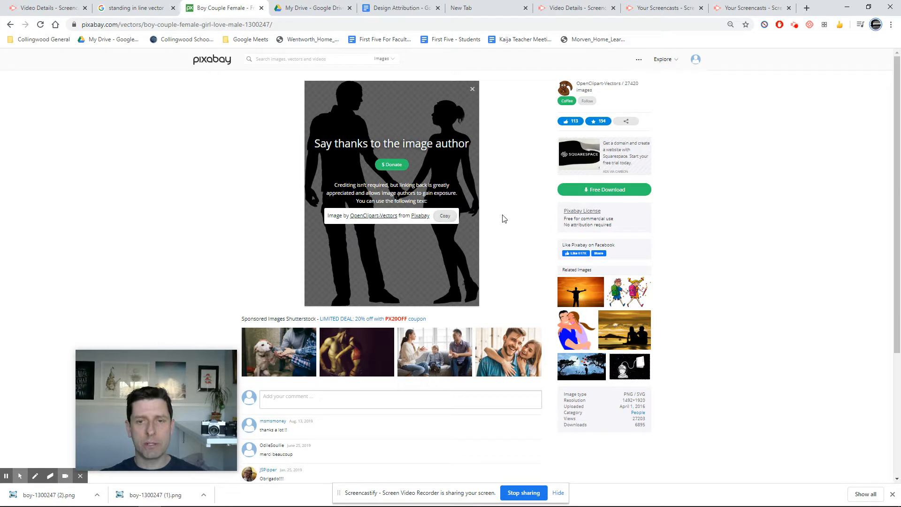
left_click(619, 188)
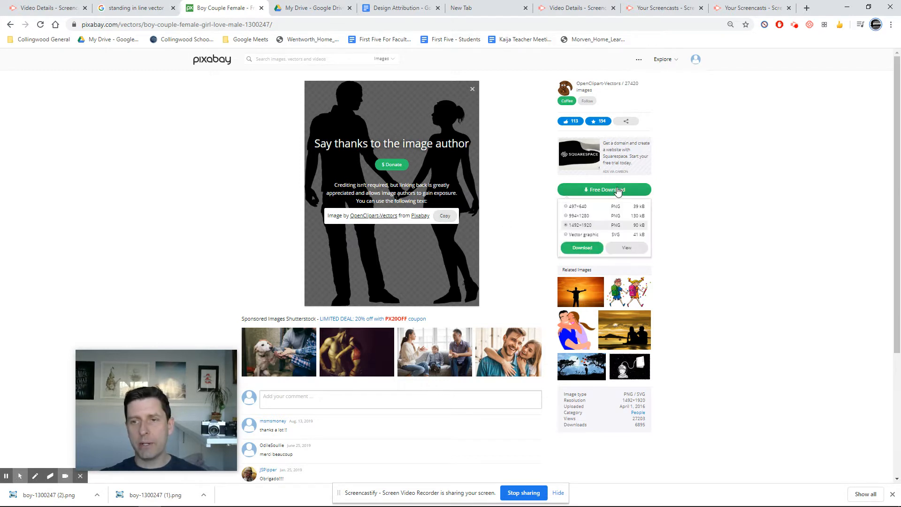
left_click(583, 248)
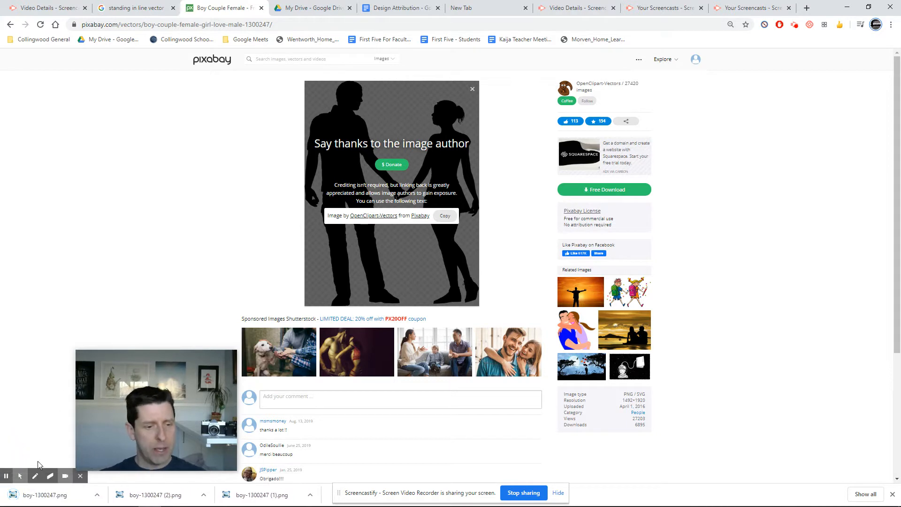
right_click(36, 499)
left_click(62, 474)
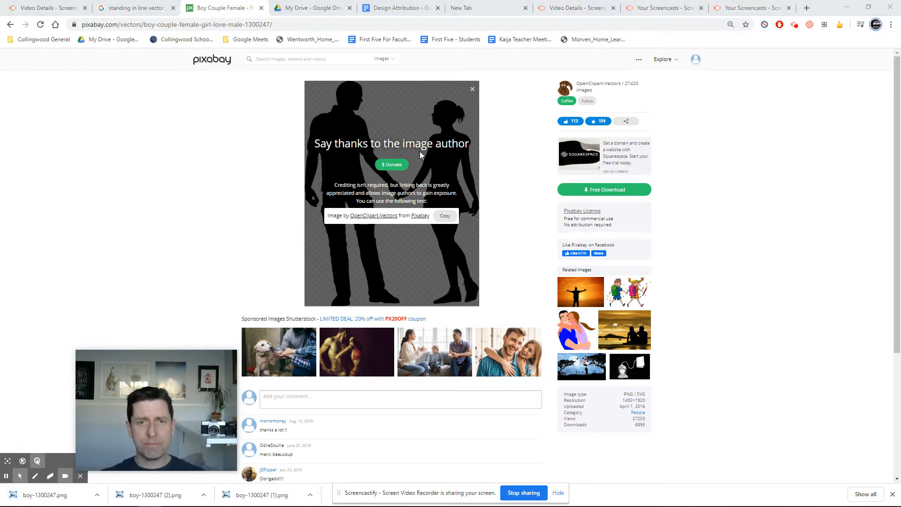
left_click(8, 167)
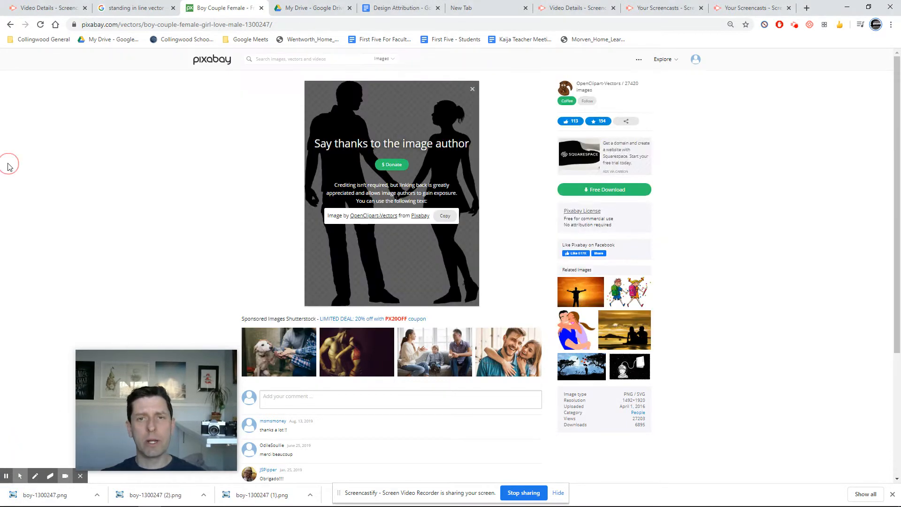
key("alt+Left")
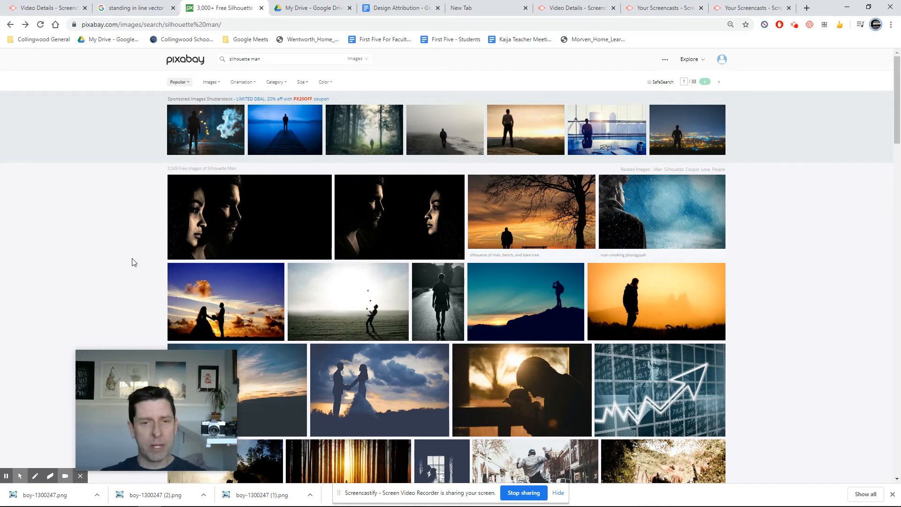
scroll(356, 291, "down", 10)
scroll(357, 296, "down", 9)
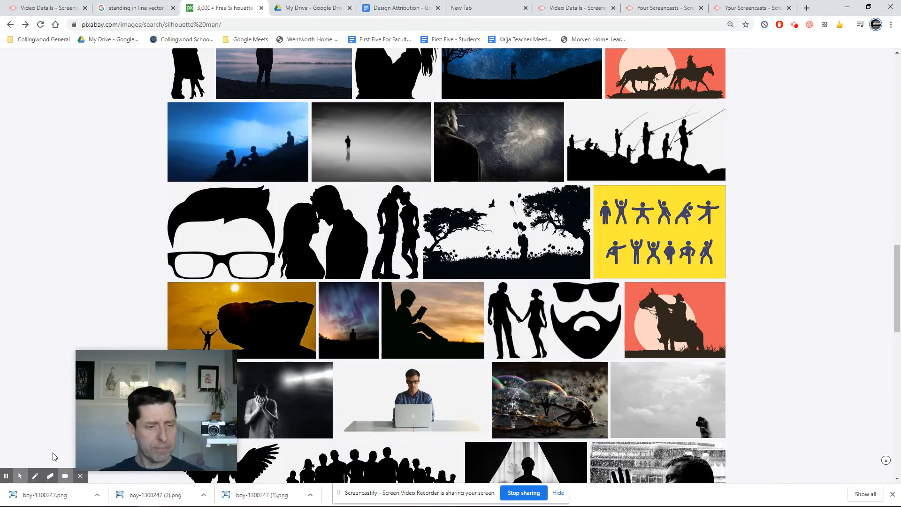
Open the downloaded PNG's folder and drag the file into the new Illustrator document
right_click(53, 494)
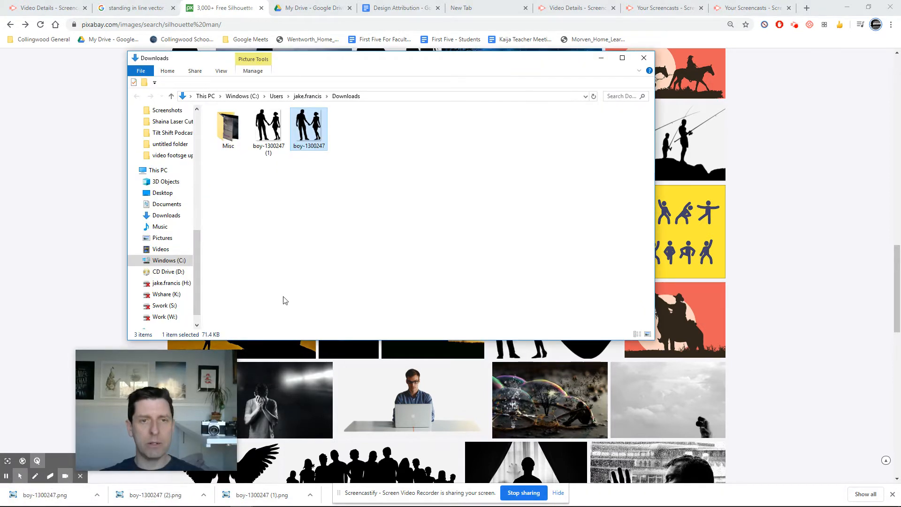
left_click_drag(312, 126, 347, 164)
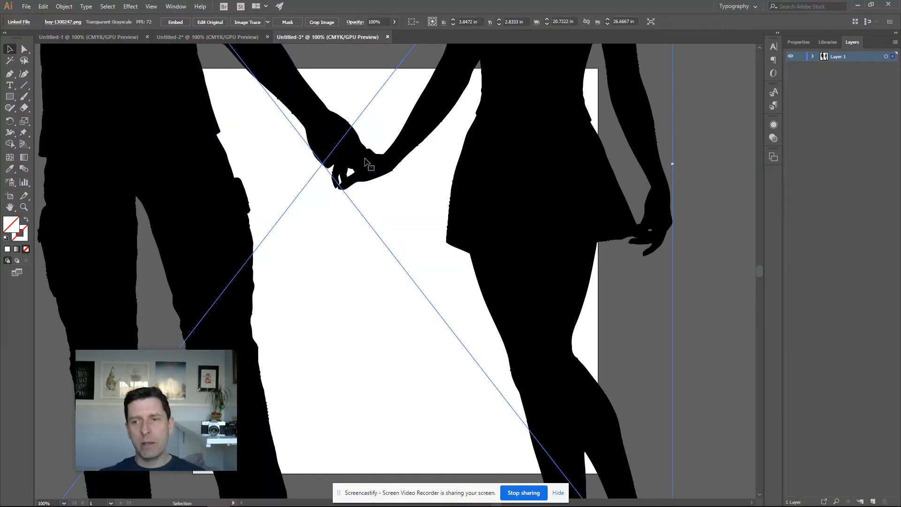
Scale the placed image down to about 6.4 × 8.2 in and move it onto the artboard
key("ctrl+minus")
key("ctrl+minus")
key("ctrl+minus")
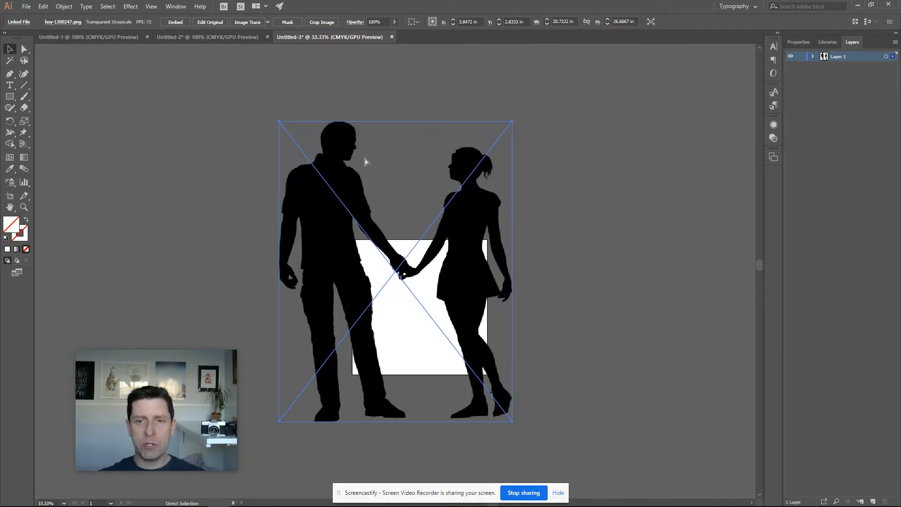
left_click_drag(336, 193, 548, 195)
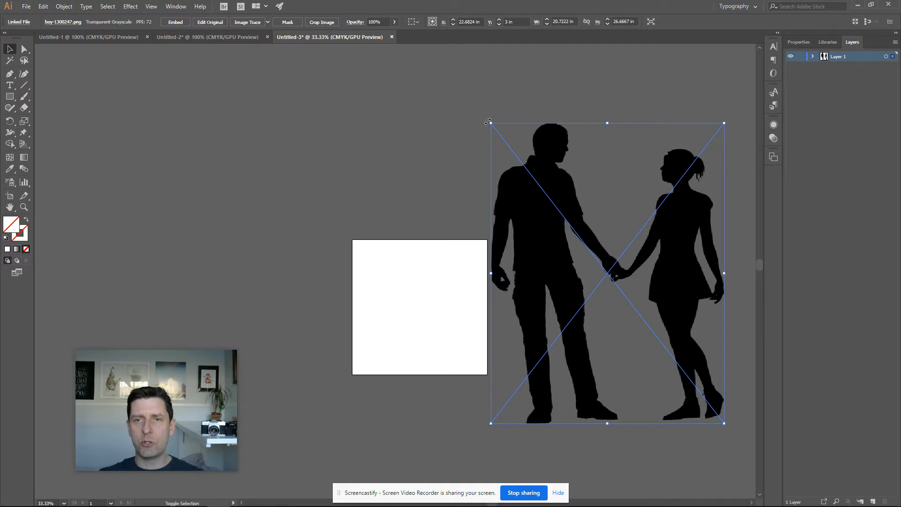
left_click_drag(491, 123, 621, 287)
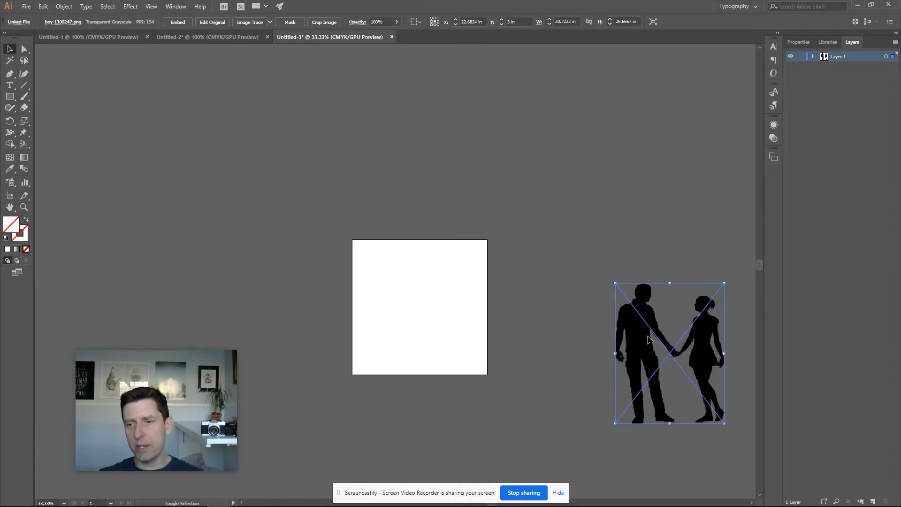
left_click_drag(634, 355, 378, 305)
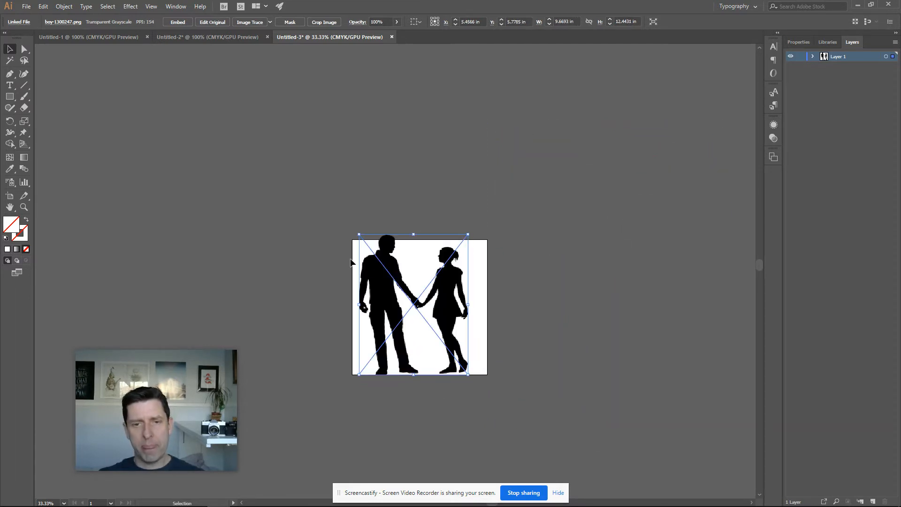
left_click_drag(359, 234, 398, 283)
Image Trace the silhouette with the Default preset
key("ctrl+equal")
key("ctrl+equal")
key("ctrl+equal")
key("ctrl+equal")
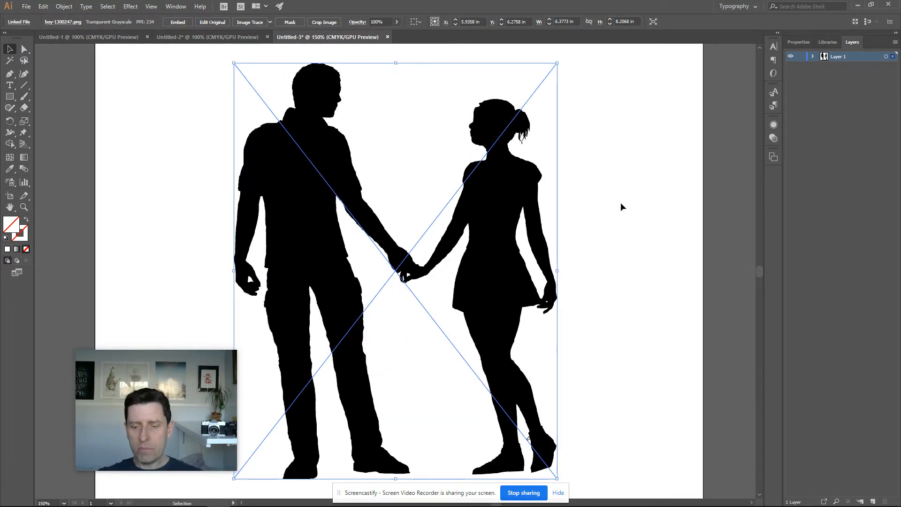
key("ctrl+minus")
left_click_drag(157, 370, 135, 389)
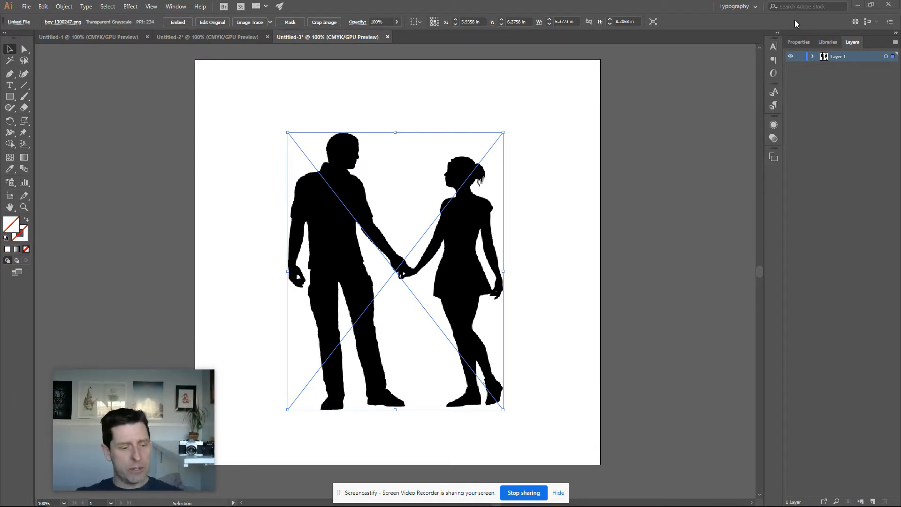
left_click(804, 43)
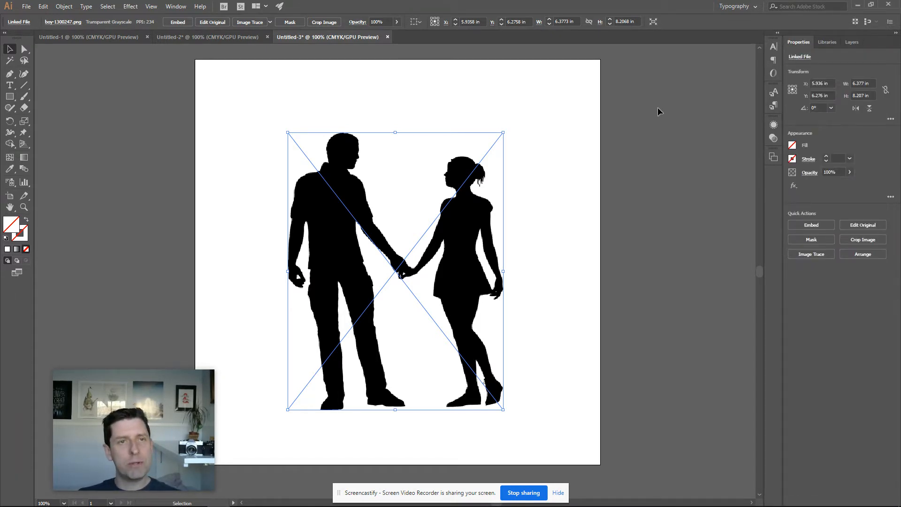
left_click(854, 42)
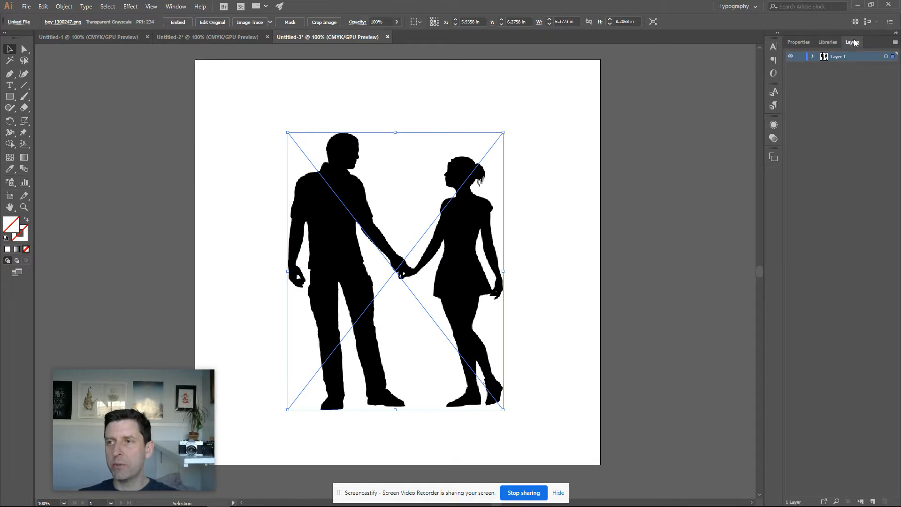
left_click(794, 43)
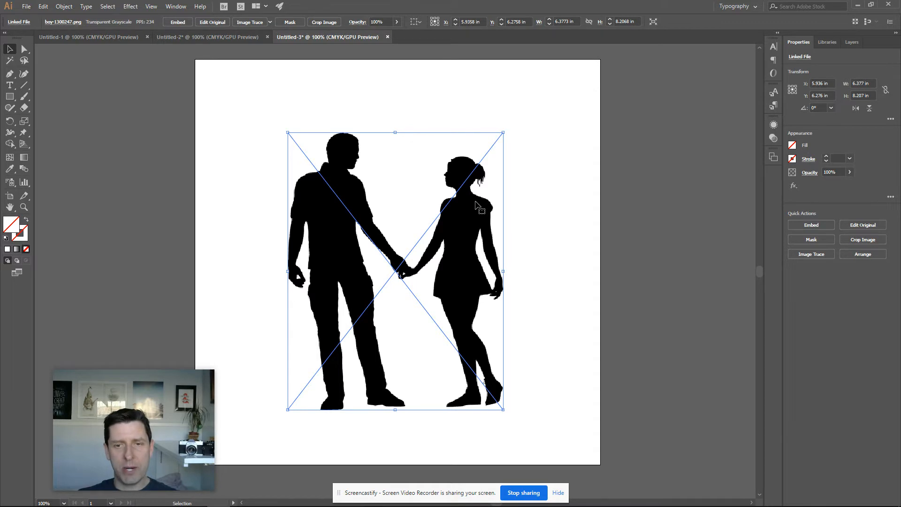
left_click(810, 253)
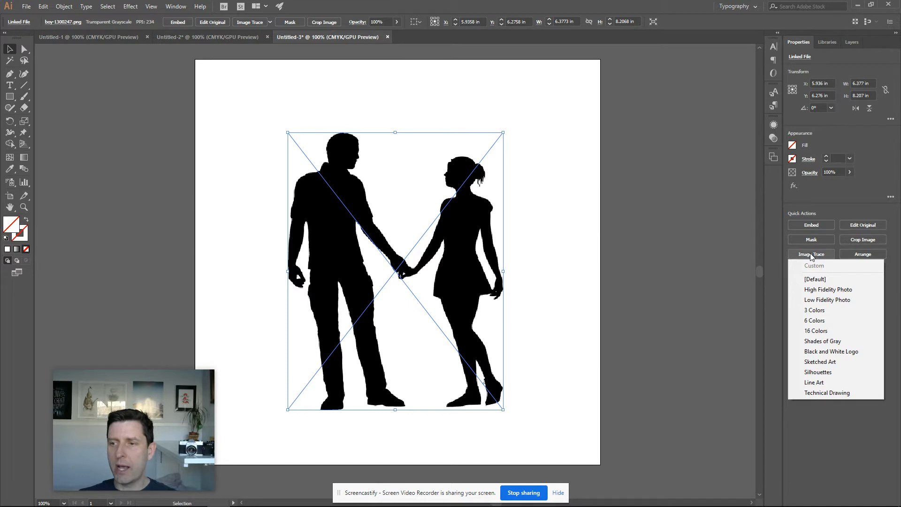
left_click(816, 280)
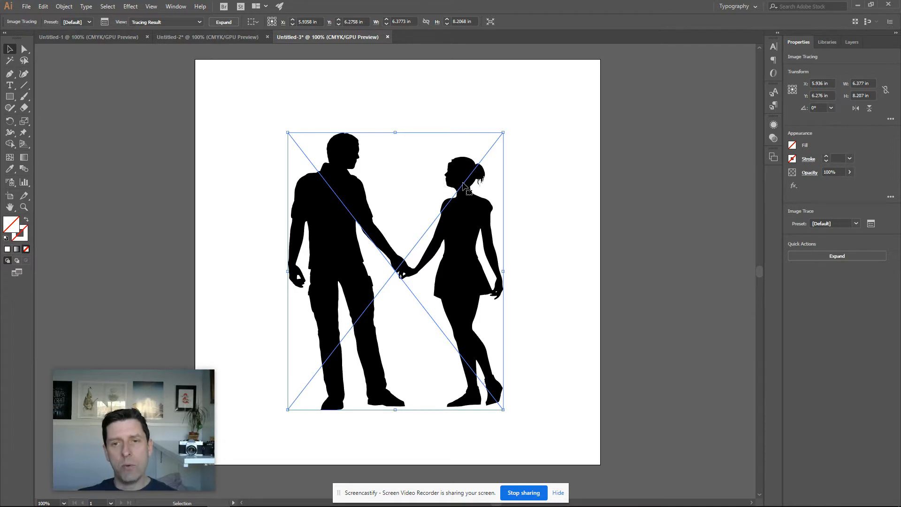
Open the Image Trace panel and set the trace threshold to 70
key("ctrl+equal")
key("ctrl+equal")
left_click_drag(462, 181, 499, 238)
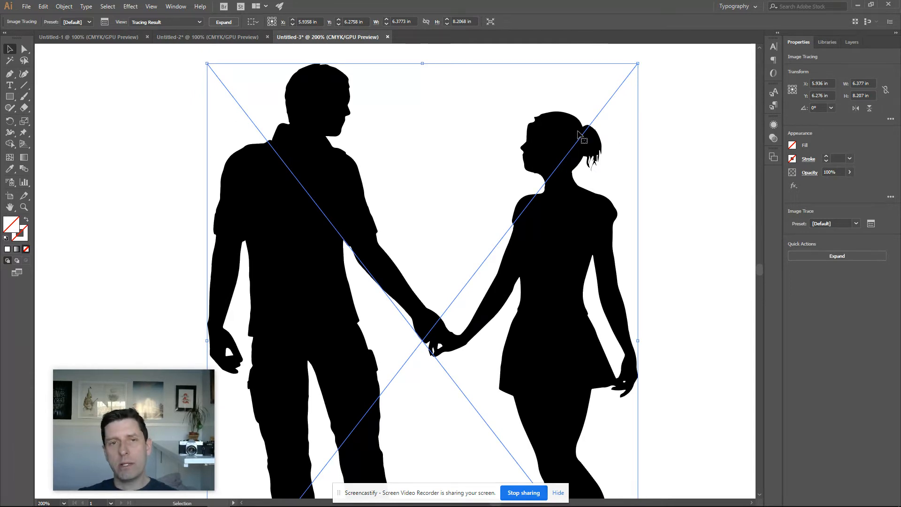
left_click(871, 224)
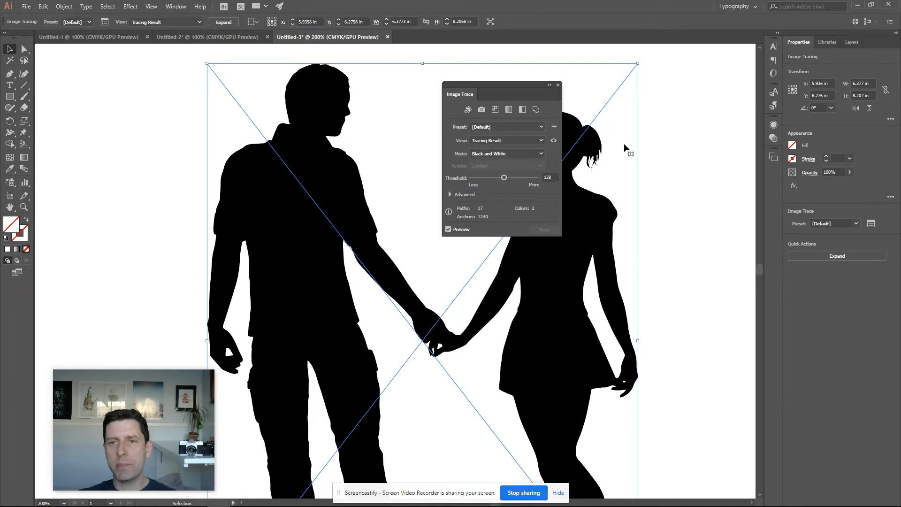
left_click_drag(515, 79, 708, 77)
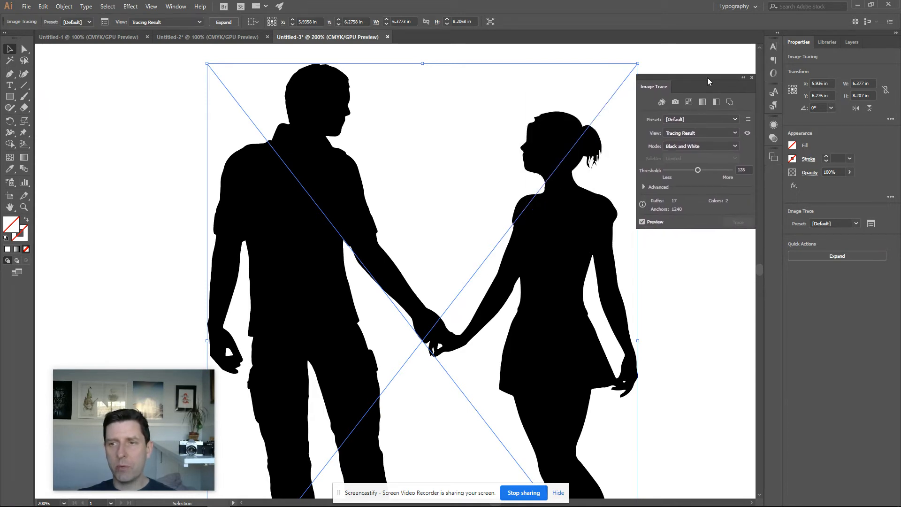
left_click_drag(698, 170, 694, 171)
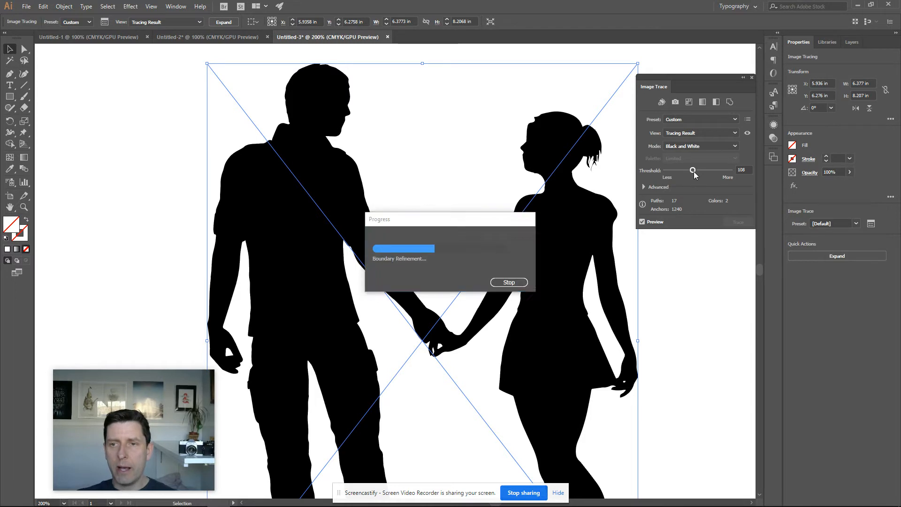
left_click(683, 171)
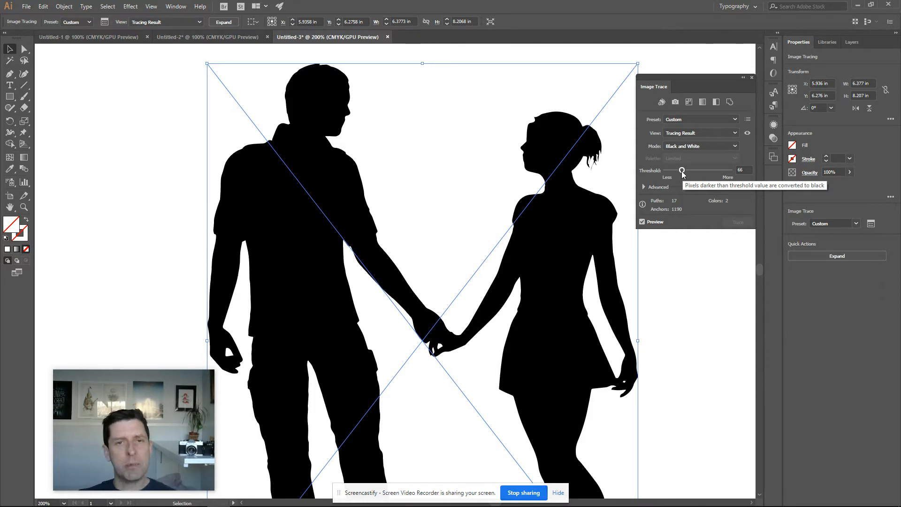
left_click_drag(683, 172, 716, 171)
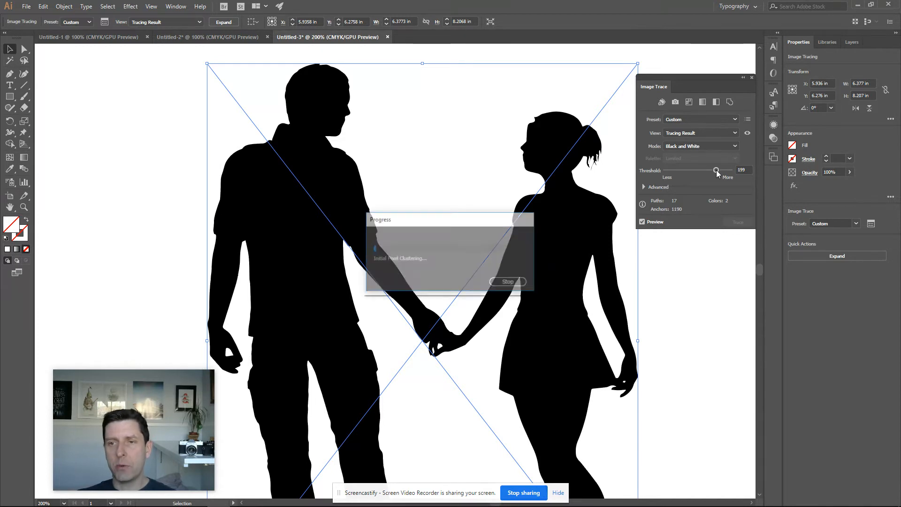
left_click_drag(716, 171, 686, 176)
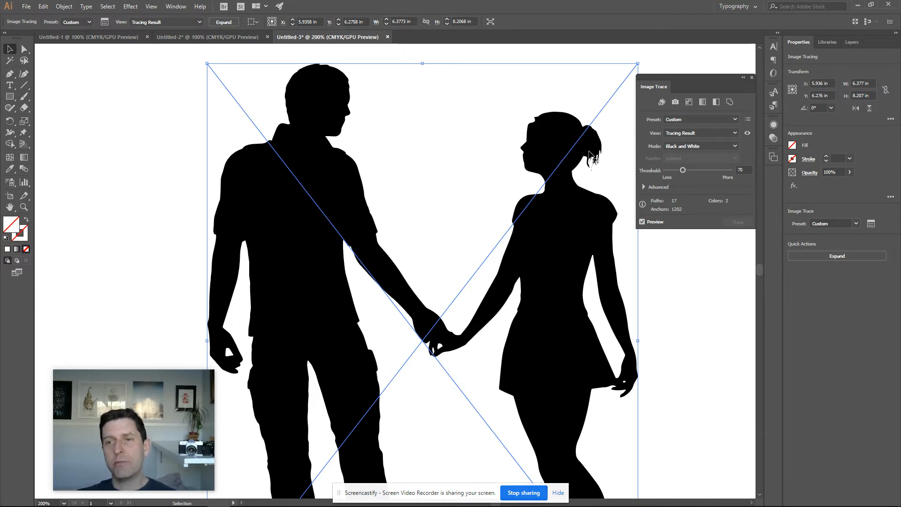
Expand the trace into paths and ungroup them
scroll(601, 178, "down", 2)
key("ctrl+1")
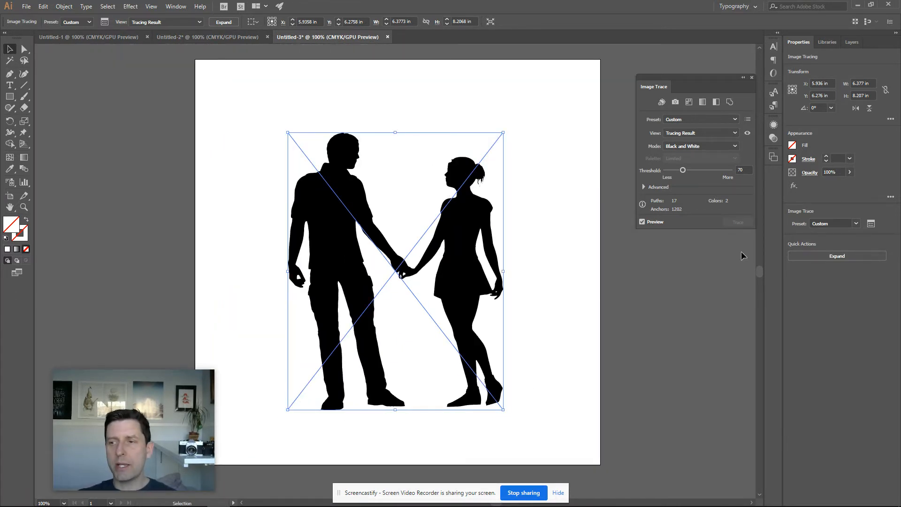
left_click(835, 257)
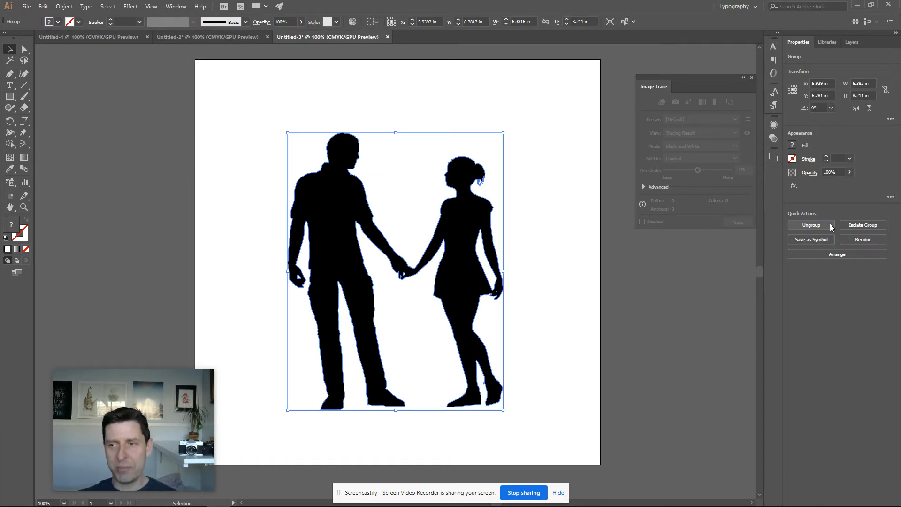
left_click(831, 225)
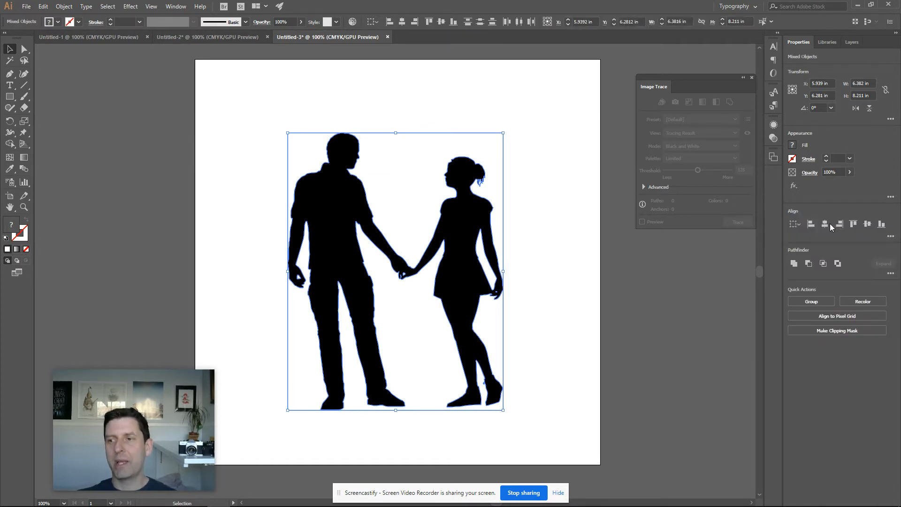
Select the black silhouette paths and move them off the artboard to the right
left_click(553, 126)
left_click(396, 173)
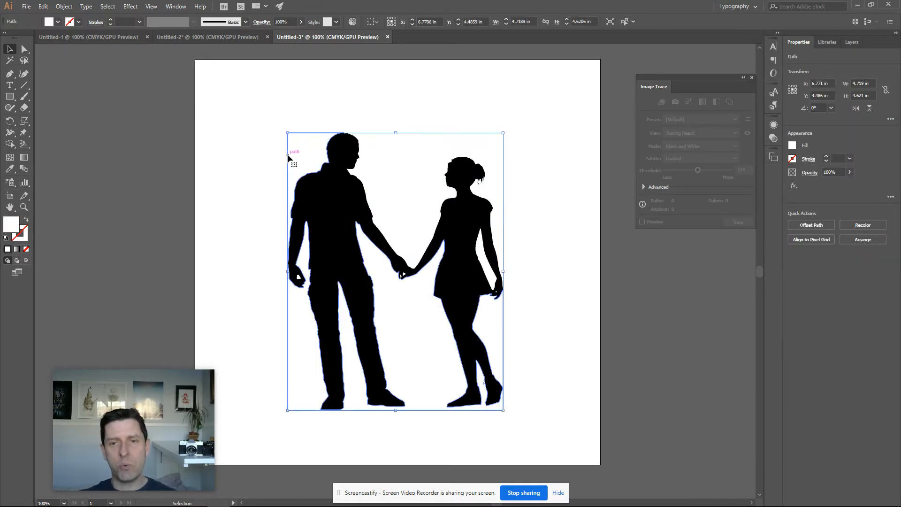
left_click(253, 162)
left_click(414, 303)
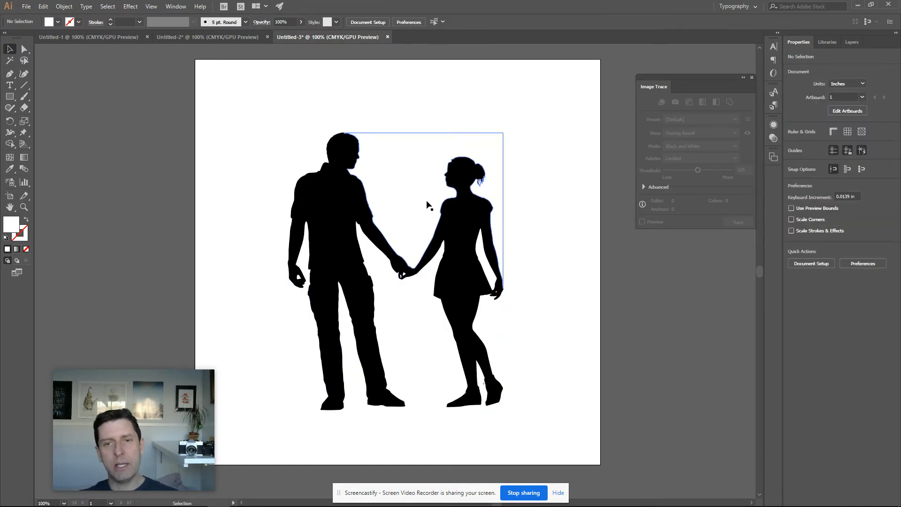
left_click(420, 156)
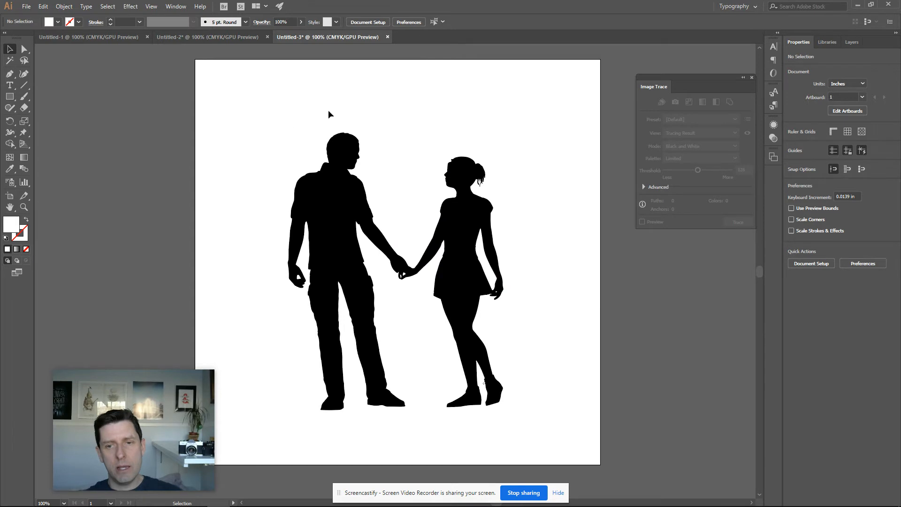
key("ctrl+minus")
key("ctrl+minus")
left_click_drag(312, 194, 502, 365)
left_click_drag(426, 285, 599, 300)
left_click(562, 174)
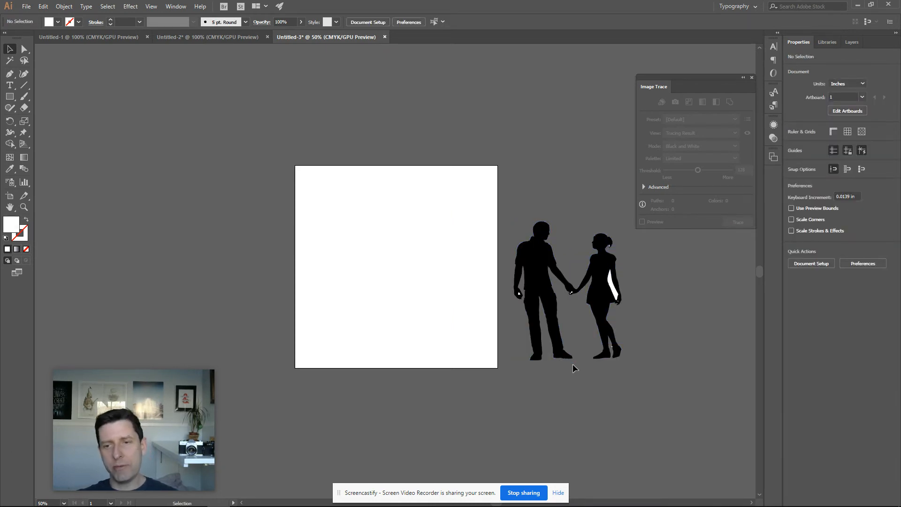
Delete the white sliver between the woman's arm and dress
key("ctrl+equal")
key("ctrl+equal")
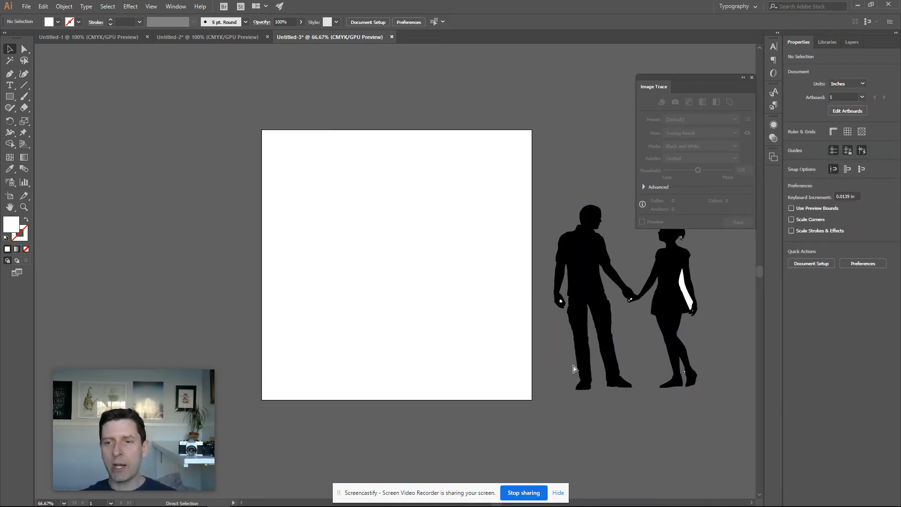
left_click_drag(572, 339, 227, 227)
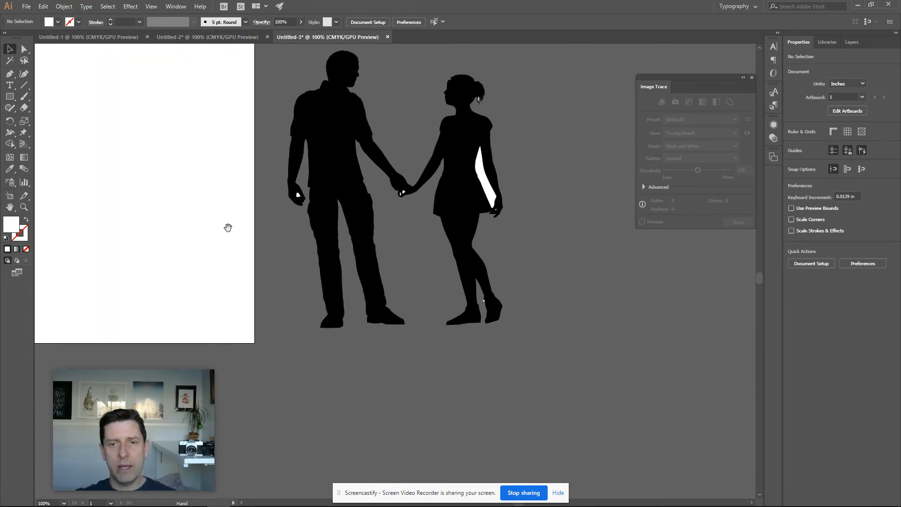
left_click(481, 170)
key("Delete")
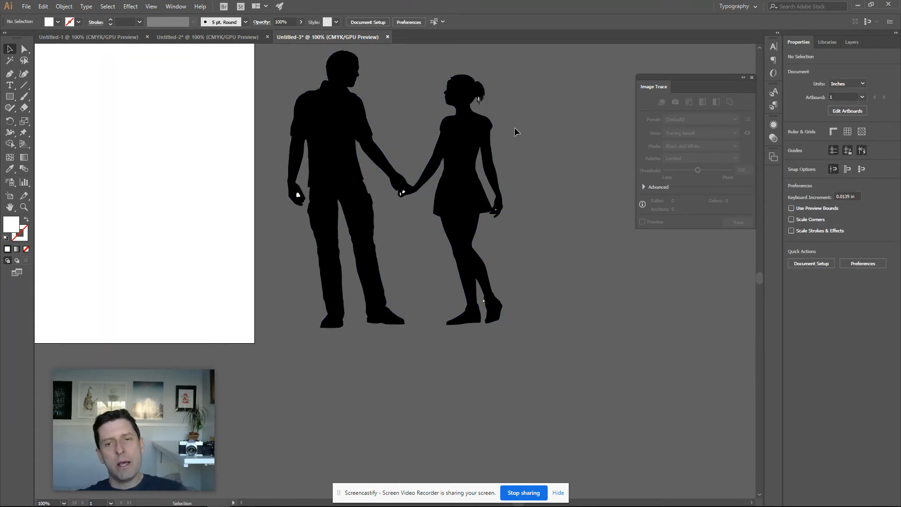
Zoom into the woman's hair and delete the white speck inside it
key("z")
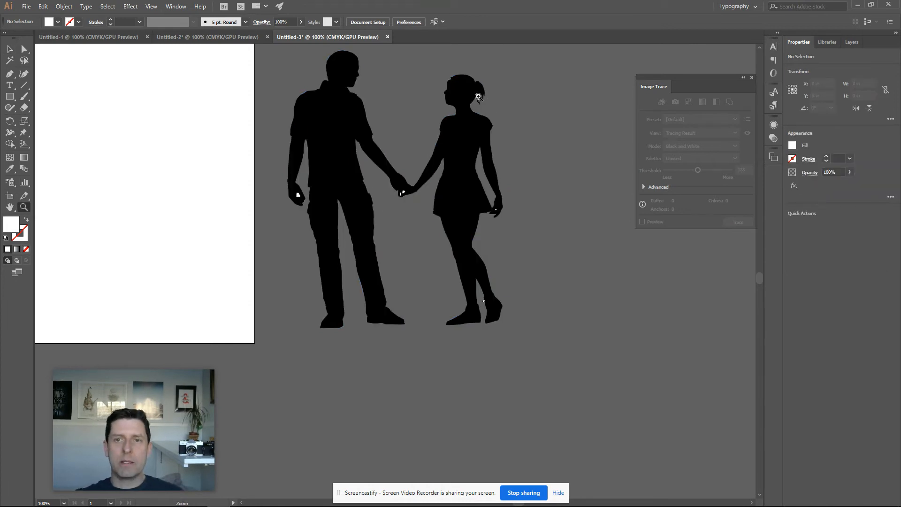
left_click(480, 97)
left_click(397, 277)
left_click(381, 272)
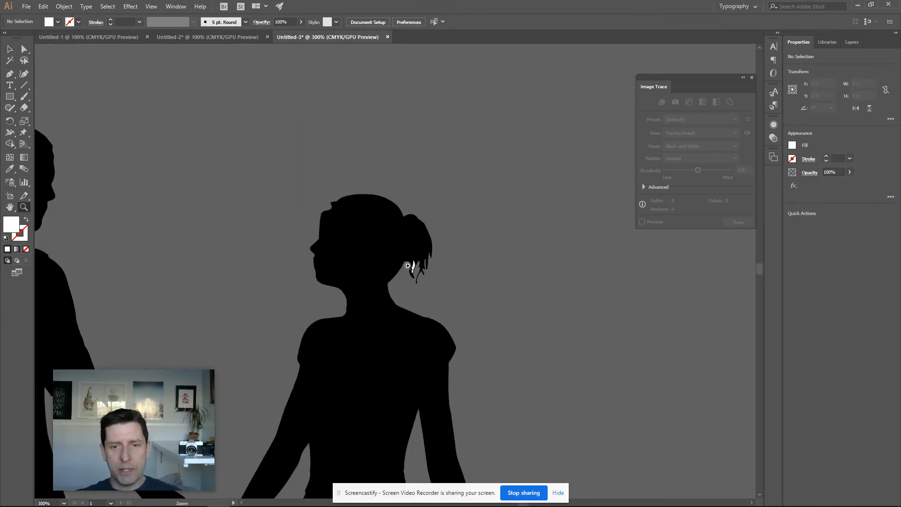
left_click(409, 266)
left_click(408, 267)
left_click(409, 266)
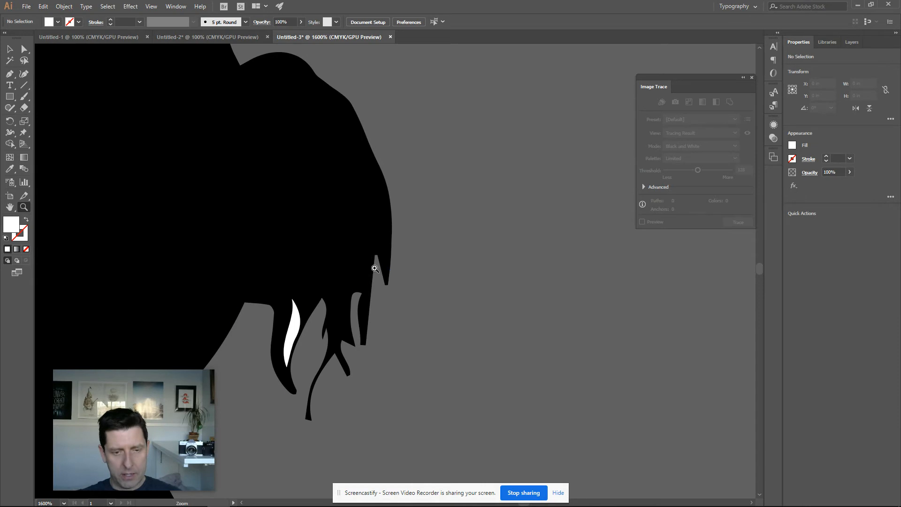
key("v")
left_click(296, 324)
key("Delete")
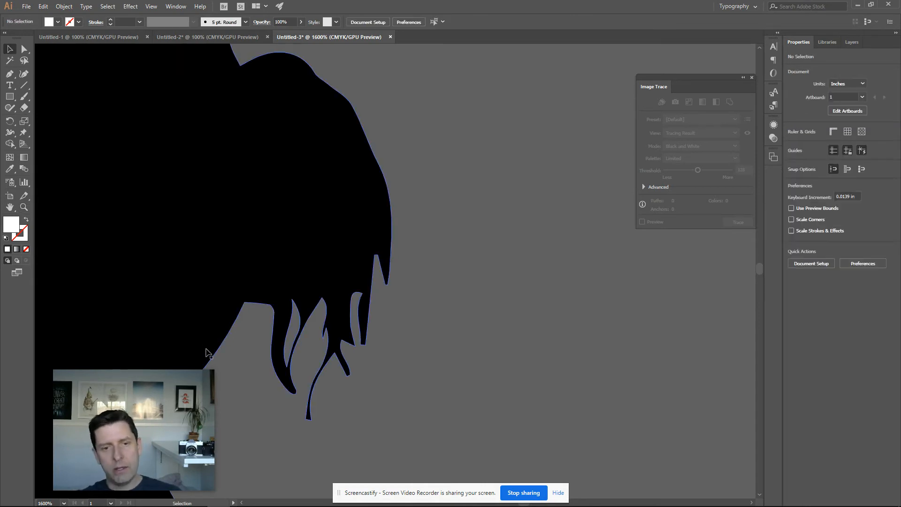
Zoom into the joined hands and delete a white speck there
key("space")
left_click_drag(213, 353, 675, 182)
left_click_drag(519, 305, 631, 94)
left_click_drag(465, 244, 530, 161)
left_click_drag(385, 284, 557, 8)
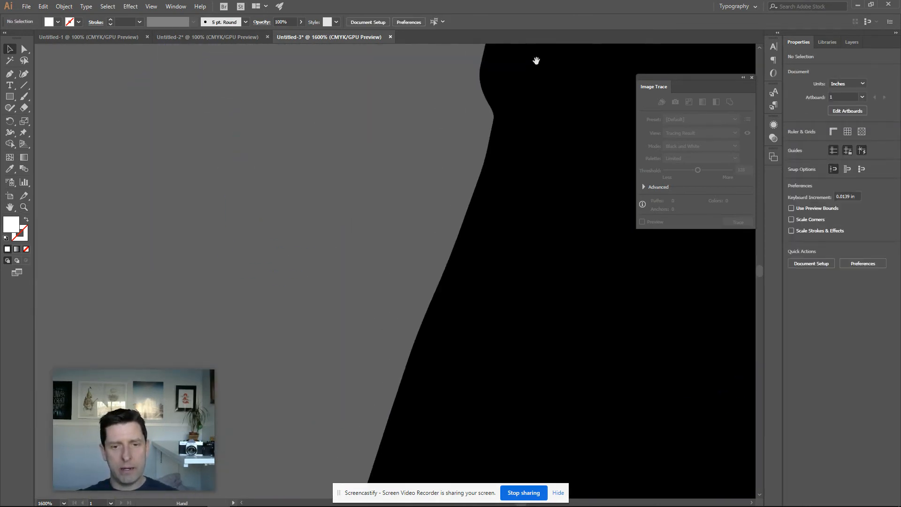
key("ctrl+minus")
key("ctrl+minus")
key("ctrl+minus")
key("ctrl+minus")
key("ctrl+minus")
key("ctrl+minus")
left_click_drag(325, 361, 350, 264)
key("z")
left_click(352, 274)
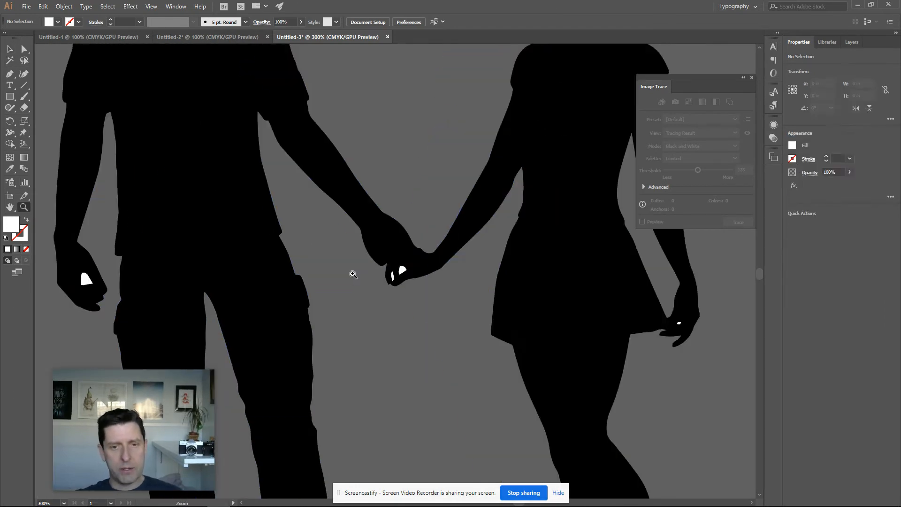
left_click(405, 279)
double_click(389, 274)
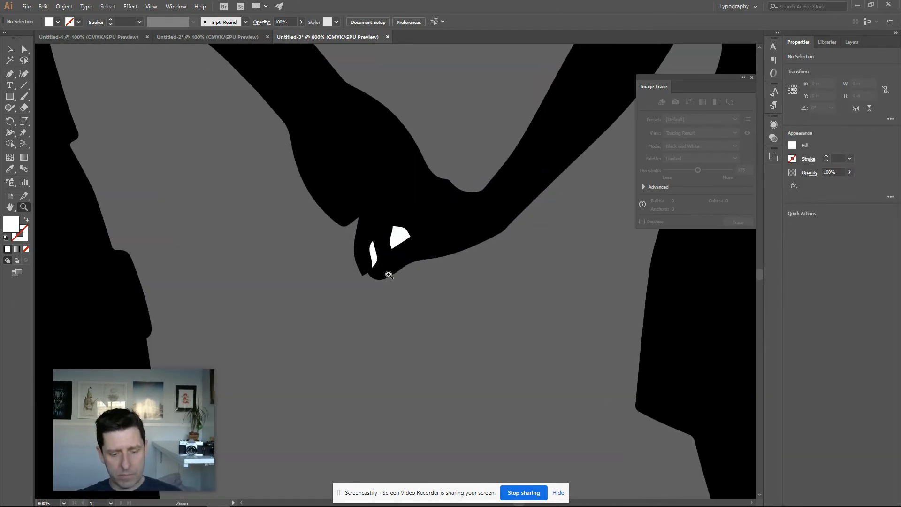
key("v")
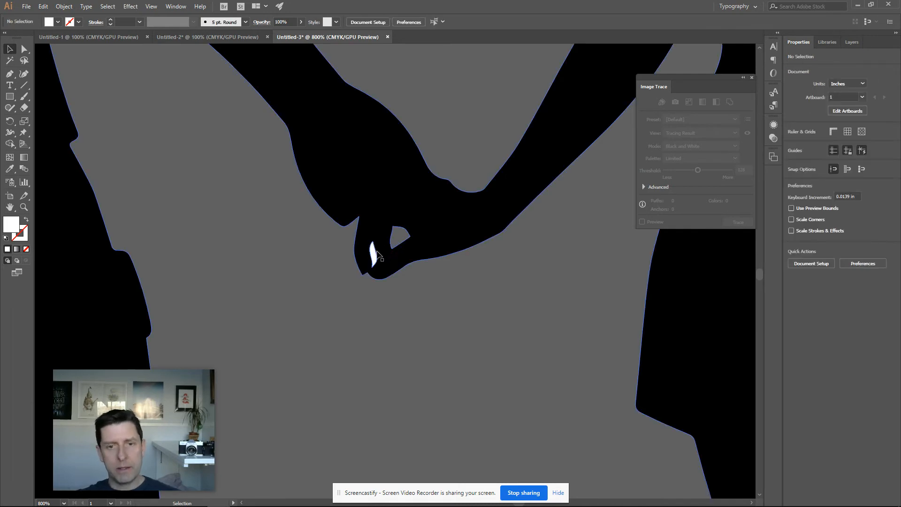
left_click(374, 257)
key("Delete")
Delete the white dot inside the woman's dress
left_click_drag(521, 322, 50, 164)
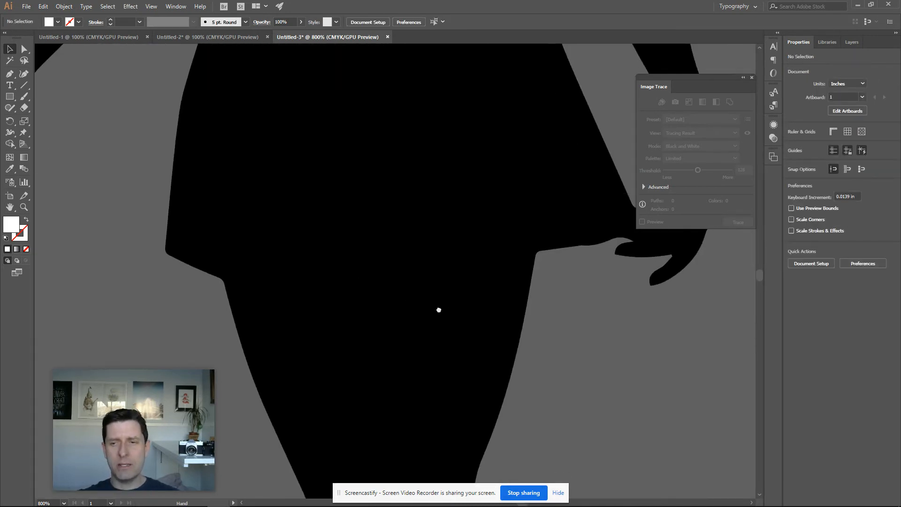
left_click_drag(447, 315, 143, 292)
left_click(361, 200)
key("Delete")
Delete the white speck in the man's hand
key("ctrl+minus")
key("ctrl+minus")
key("ctrl+minus")
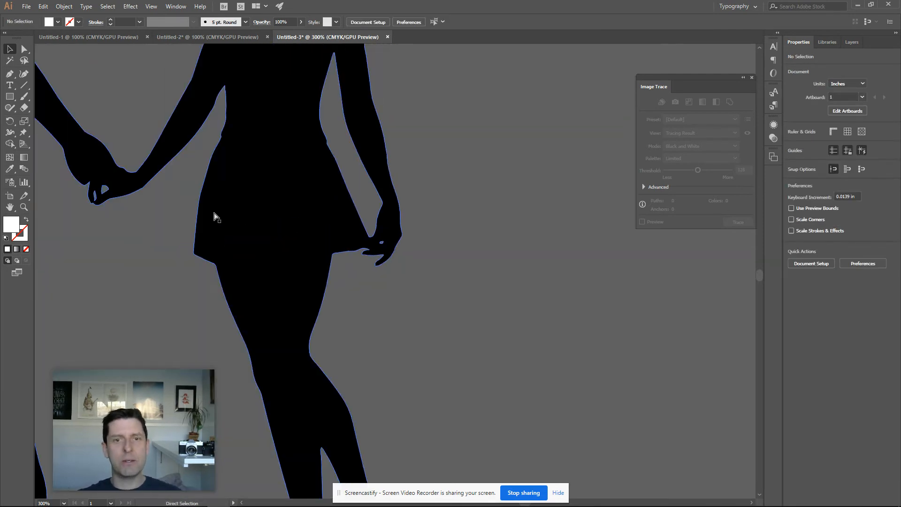
left_click_drag(213, 207, 399, 253)
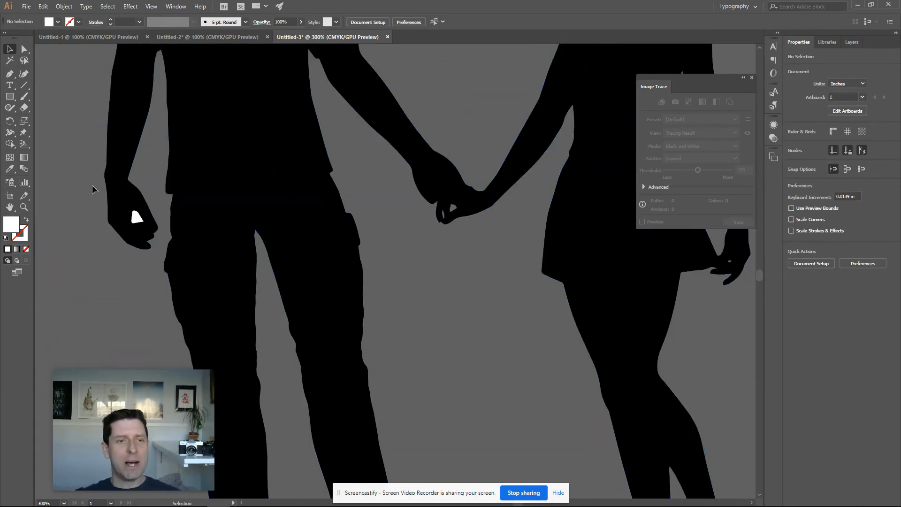
left_click(135, 216)
key("Delete")
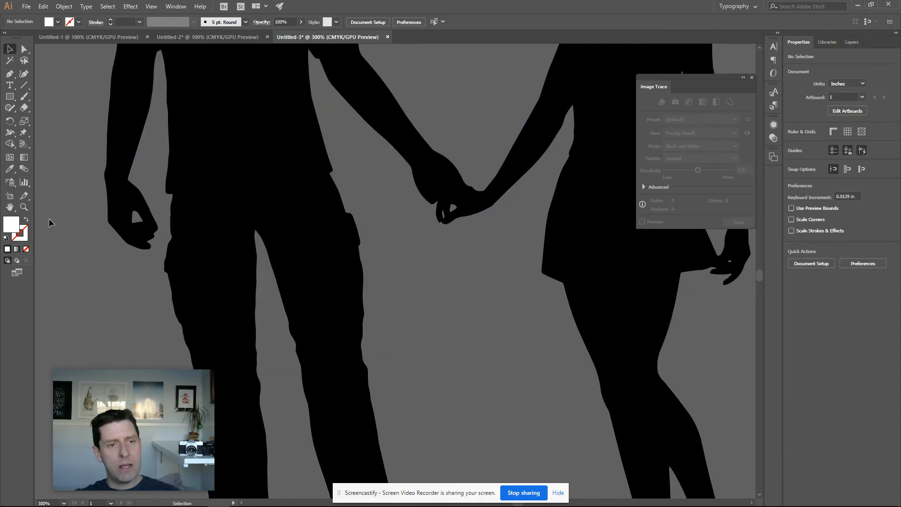
Zoom out and review the whole silhouette for remaining white specks
key("ctrl+minus")
key("ctrl+minus")
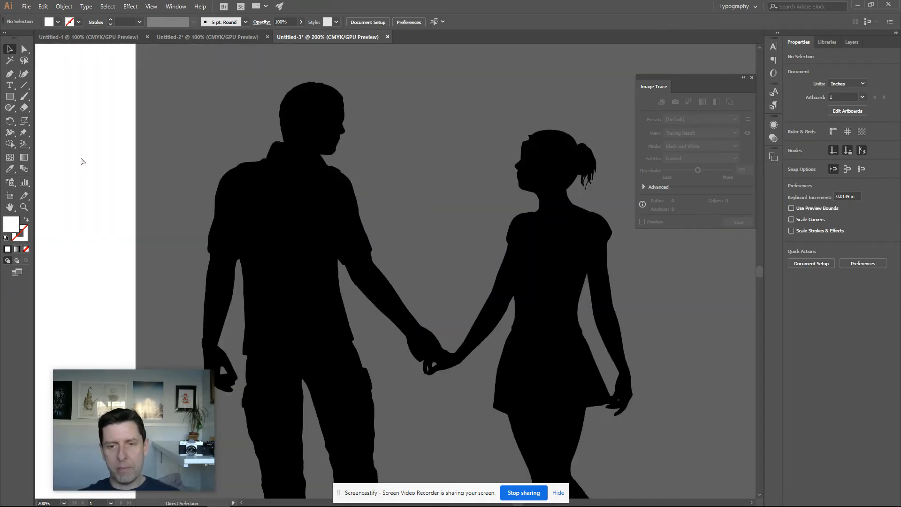
scroll(419, 314, "down", 5)
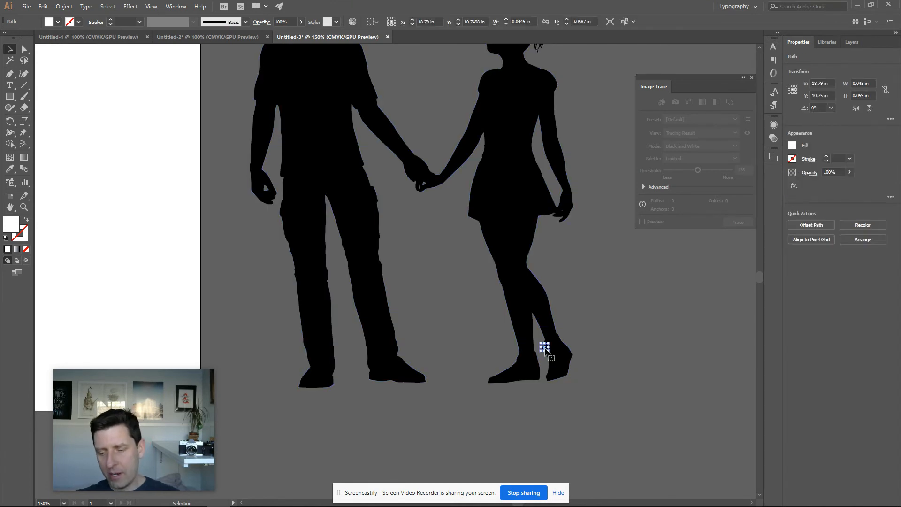
scroll(641, 282, "up", 2)
key("ctrl+minus")
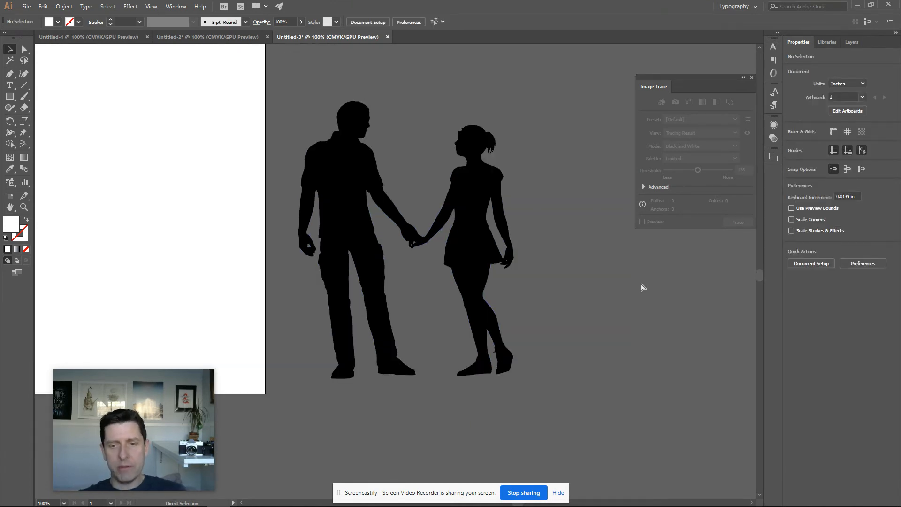
key("ctrl+plus")
key("ctrl+plus")
key("ctrl+minus")
key("ctrl+minus")
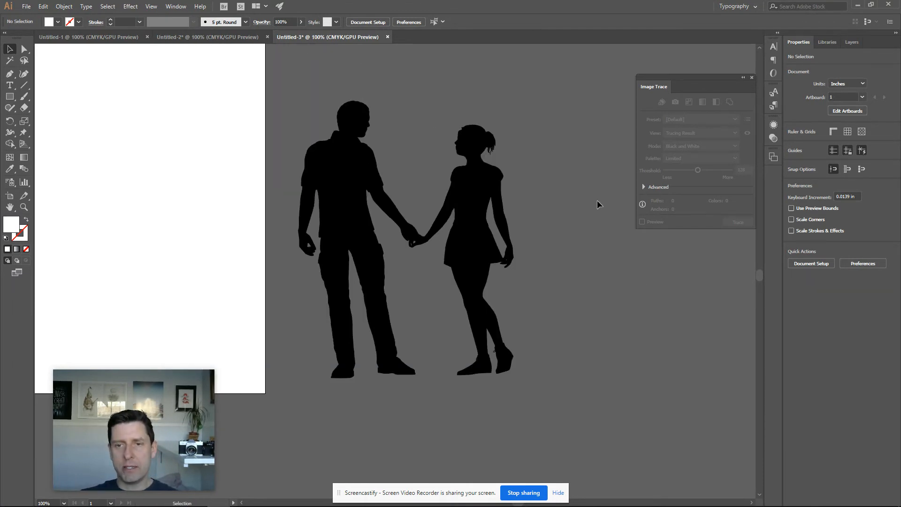
Undo the last three edits
key("ctrl+z")
key("ctrl+z")
key("ctrl+z")
key("ctrl+z")
key("ctrl+z")
key("ctrl+z")
key("ctrl+z")
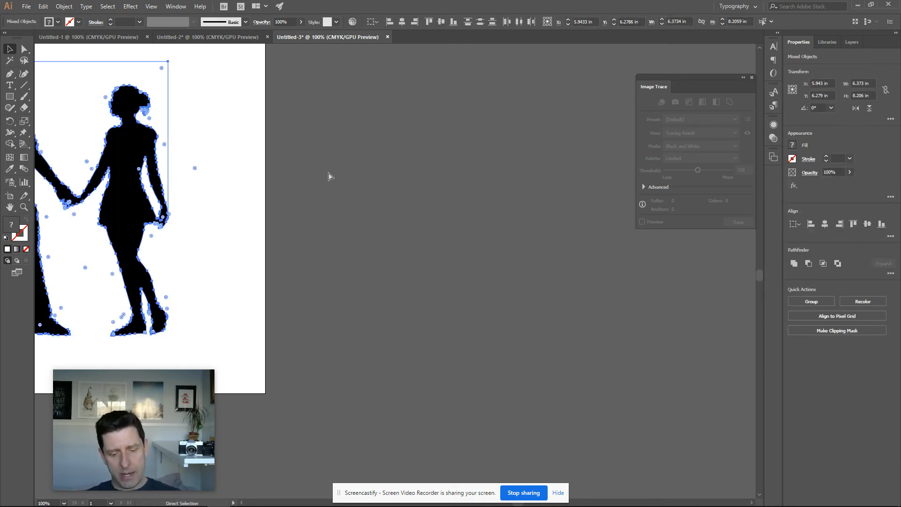
Group the traced objects and move the group off the artboard to the right
key("ctrl+g")
left_click_drag(328, 172, 594, 135)
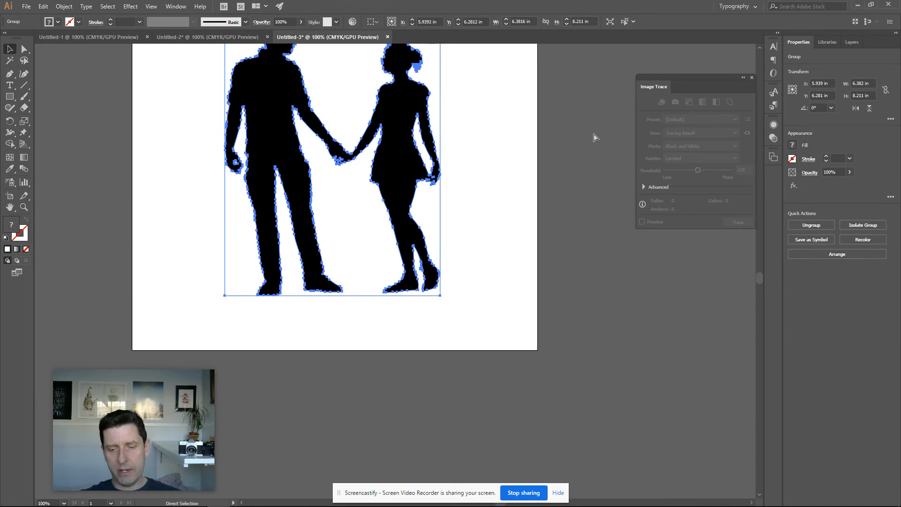
key("ctrl+minus")
key("ctrl+minus")
left_click_drag(437, 268, 644, 282)
left_click(596, 161)
left_click_drag(595, 161, 475, 77)
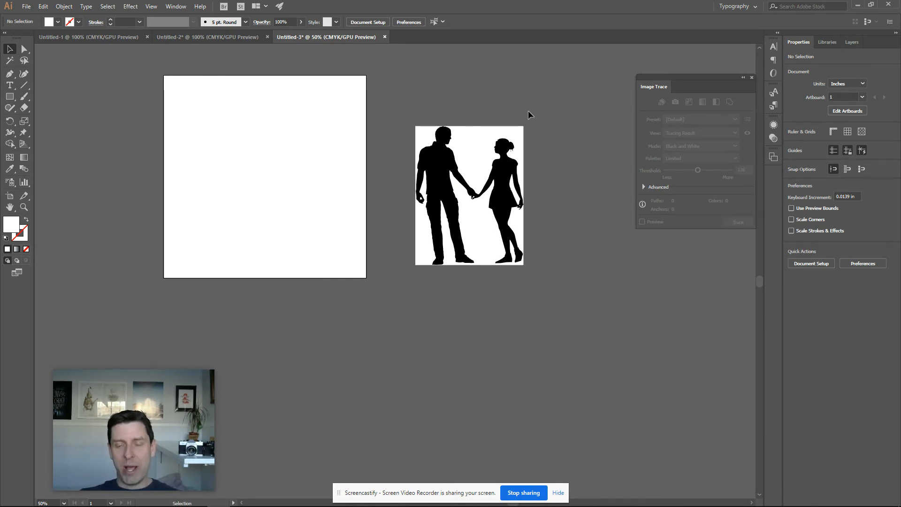
Ungroup the trace and delete every white-filled background piece by selecting all objects with the same fill color
left_click(480, 135)
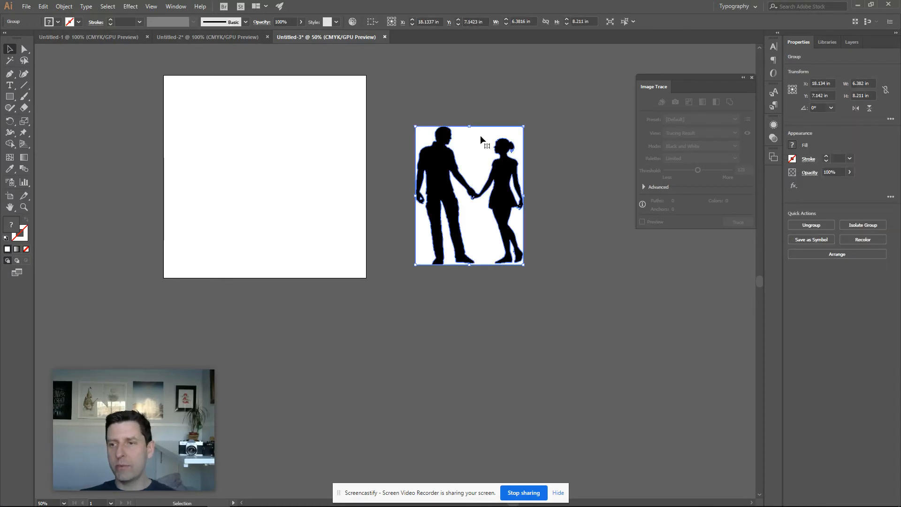
left_click(817, 227)
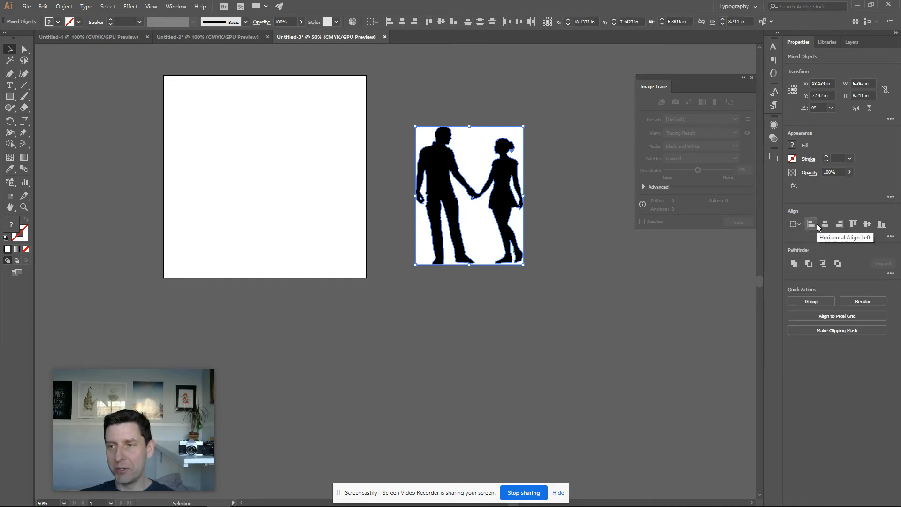
left_click(601, 297)
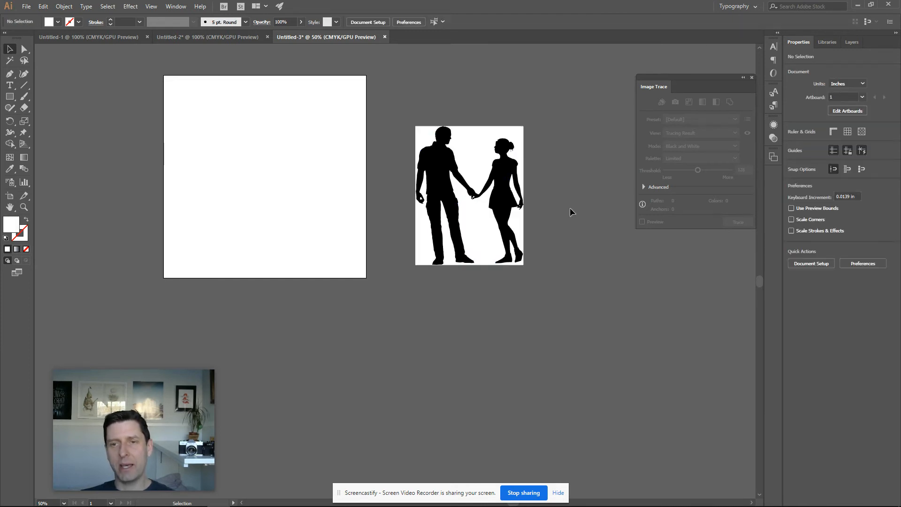
left_click(461, 133)
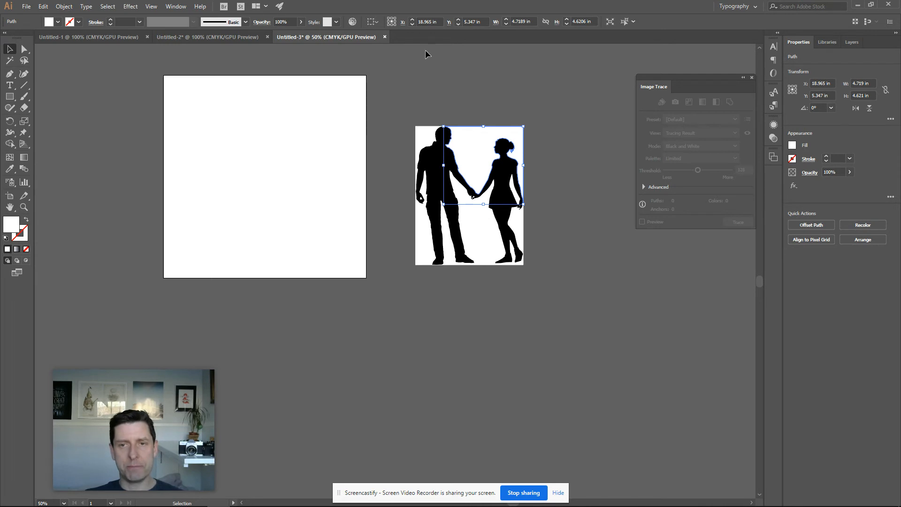
left_click(109, 10)
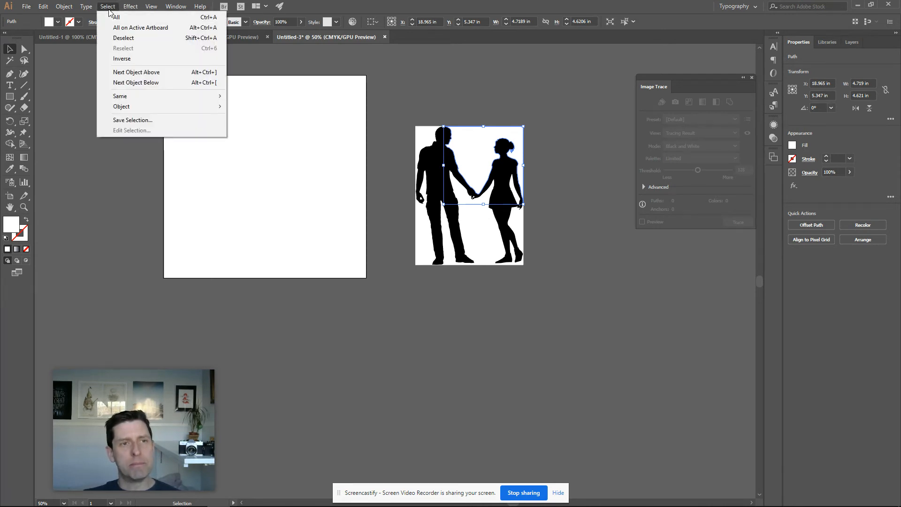
mouse_move(142, 102)
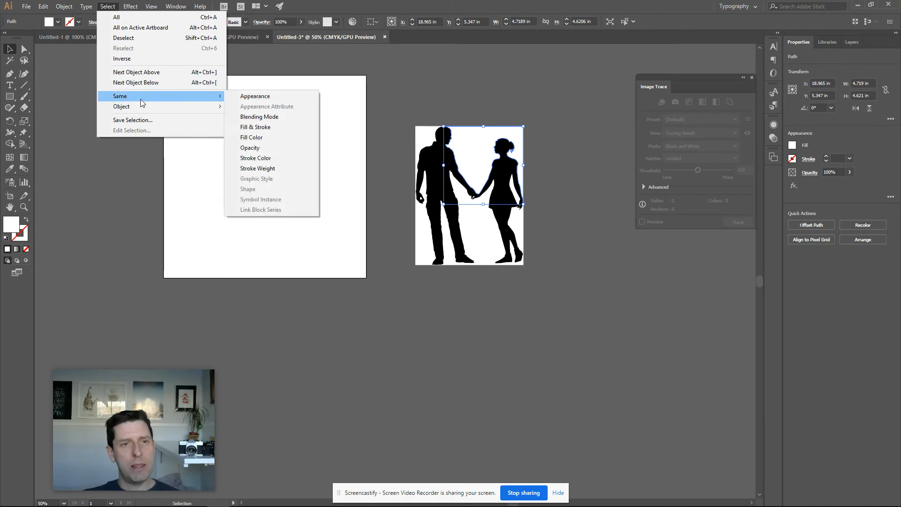
left_click(270, 143)
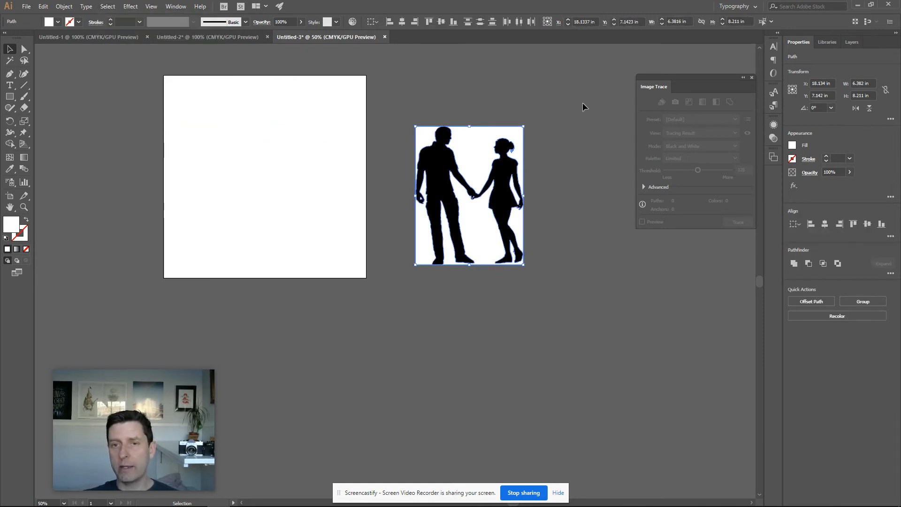
key("Delete")
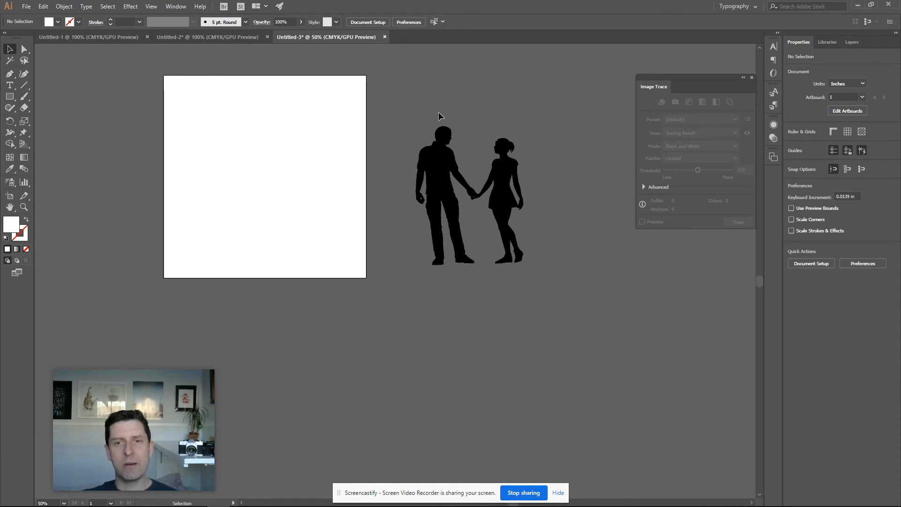
Select the black silhouette and move it back onto the artboard, at about X 6 in, Y 6 in
left_click_drag(392, 118, 593, 290)
left_click_drag(505, 198, 300, 179)
scroll(567, 234, "up", 2)
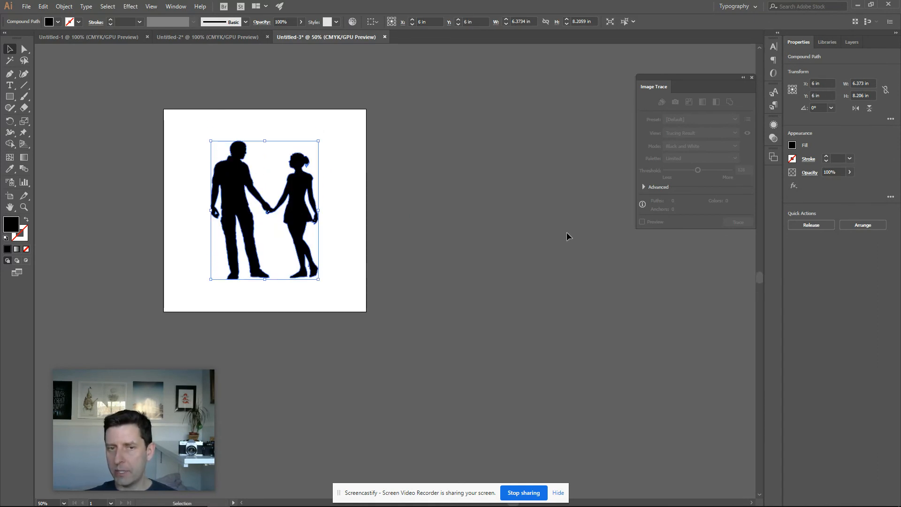
Group the black silhouette compound path
scroll(567, 236, "up", 1)
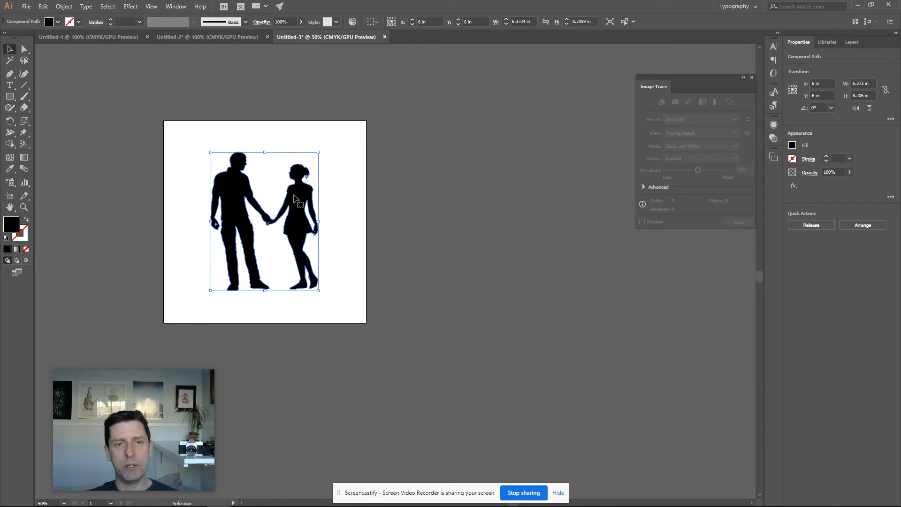
right_click(294, 195)
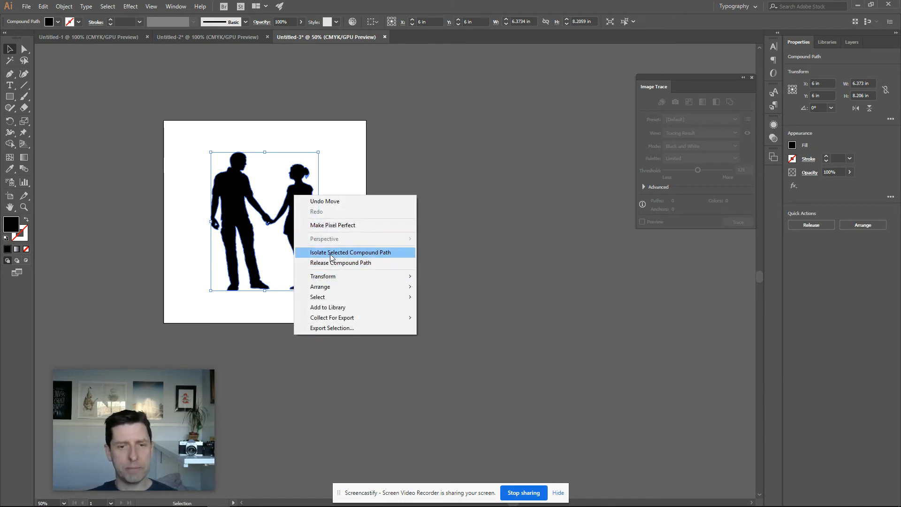
right_click(297, 170)
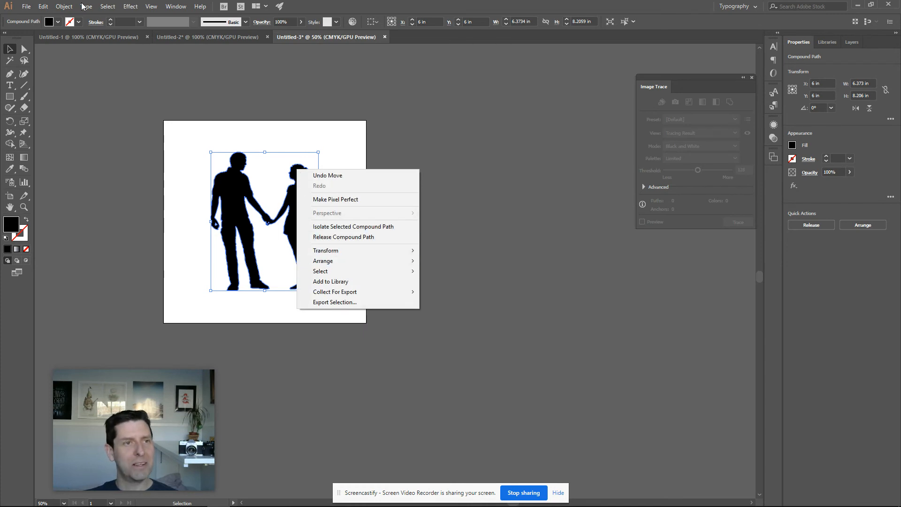
left_click(65, 6)
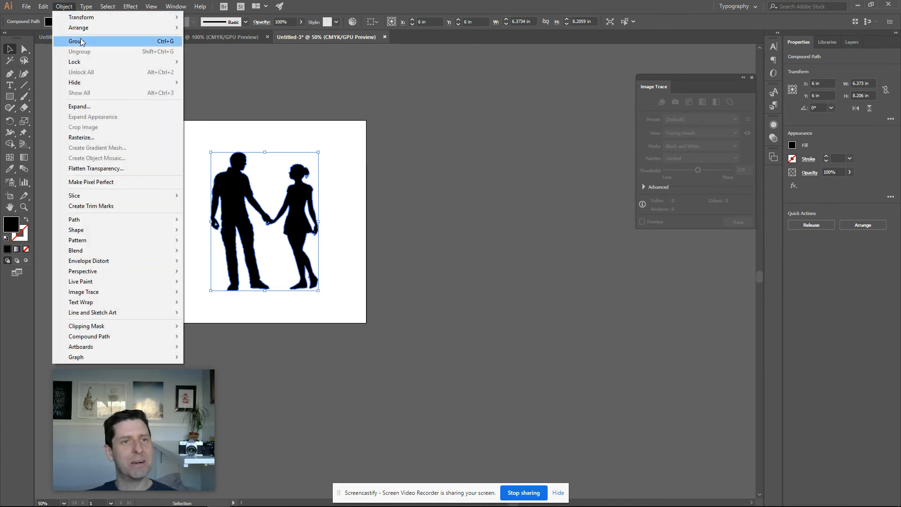
left_click(77, 41)
Select and deselect the silhouette a few times to check it behaves as a single group
left_click(526, 167)
left_click_drag(168, 156, 428, 342)
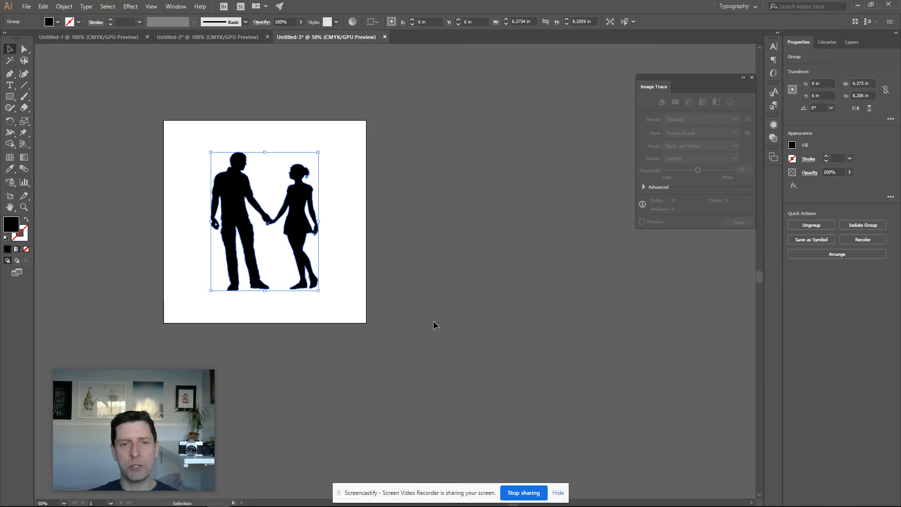
left_click(393, 355)
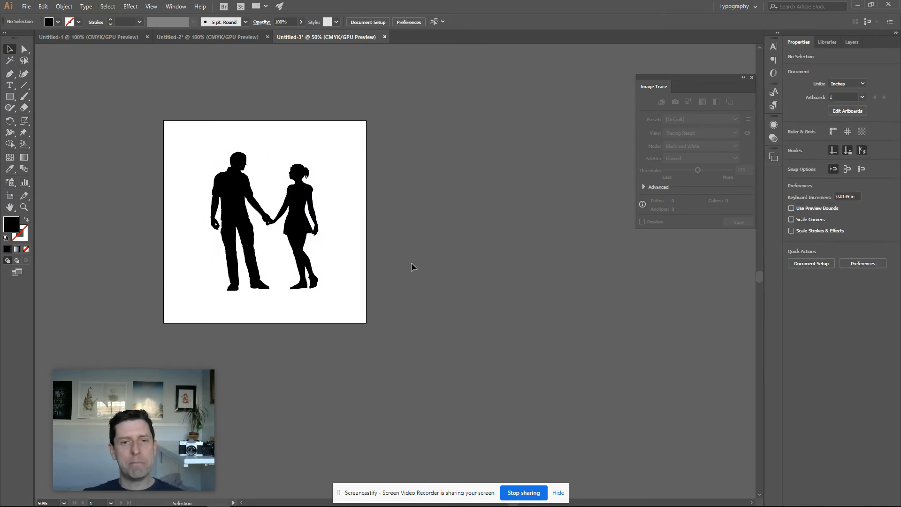
left_click(297, 225)
scroll(556, 221, "down", 2)
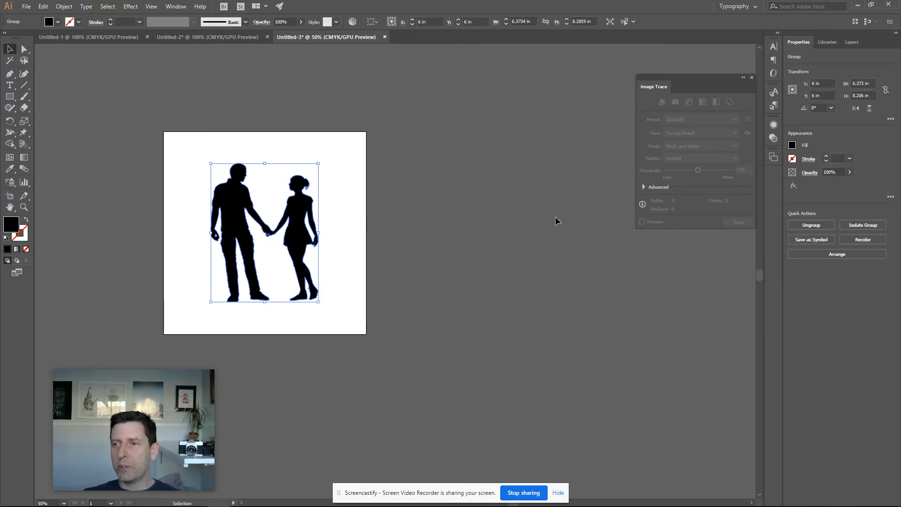
scroll(526, 219, "up", 2)
left_click(486, 220)
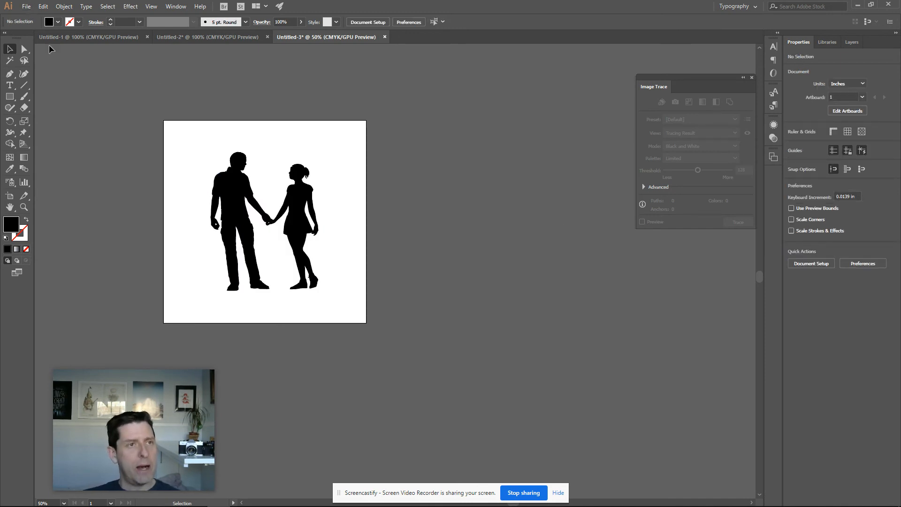
Save the document as an Illustrator file named "2 people vector" in the 2020 art folder, keeping the default Illustrator options
left_click(26, 7)
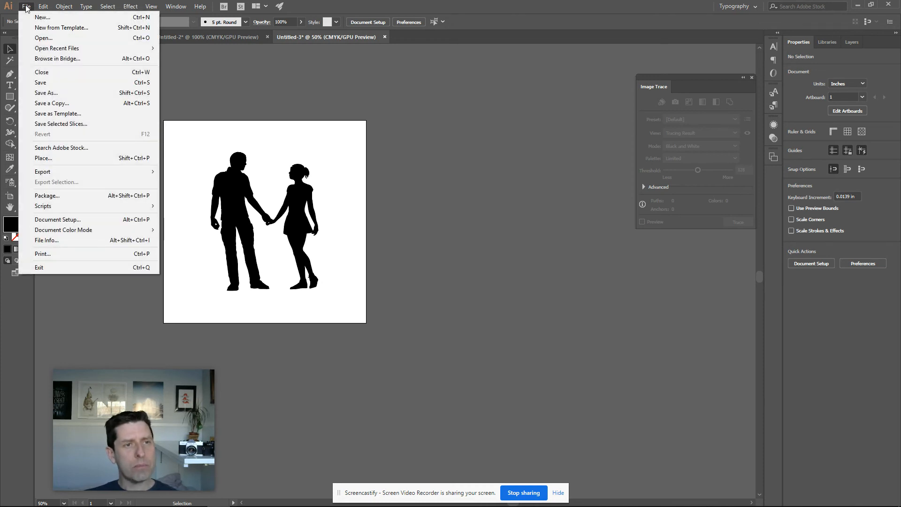
left_click(61, 92)
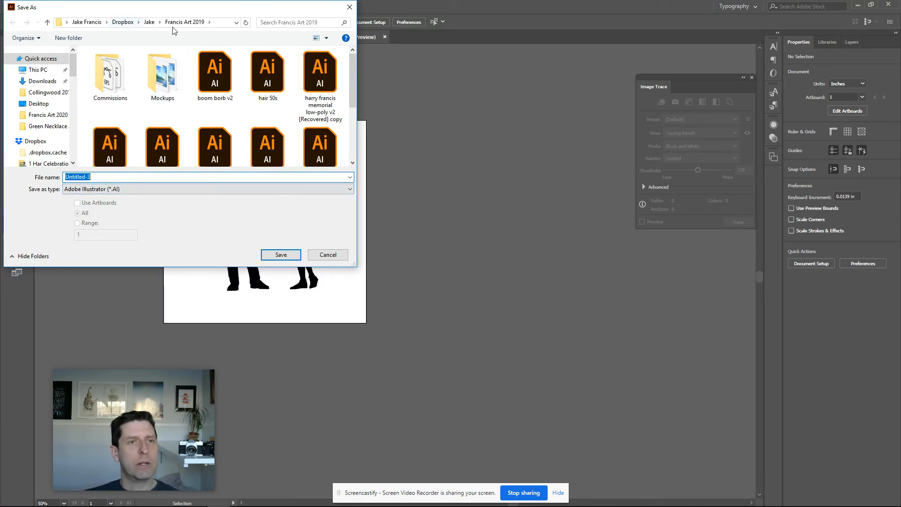
left_click(150, 22)
scroll(152, 125, "down", 4)
double_click(123, 96)
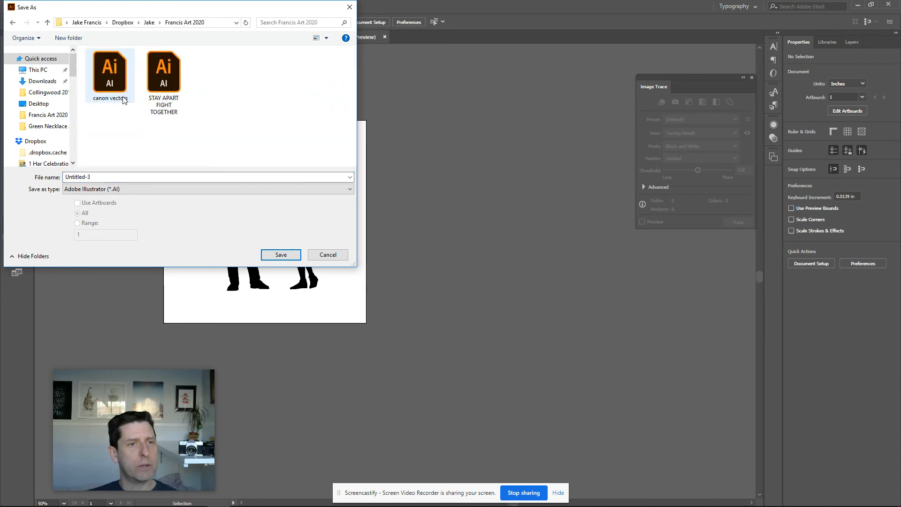
left_click(106, 177)
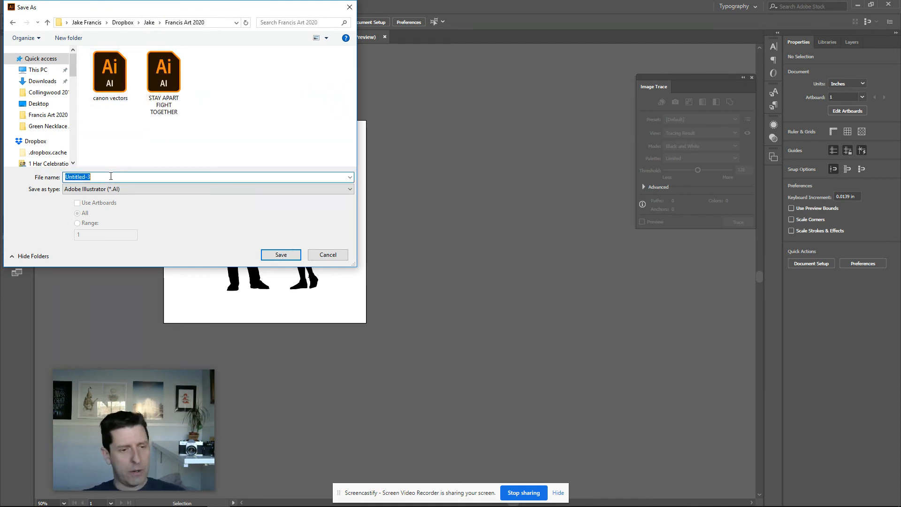
type("2 people vector")
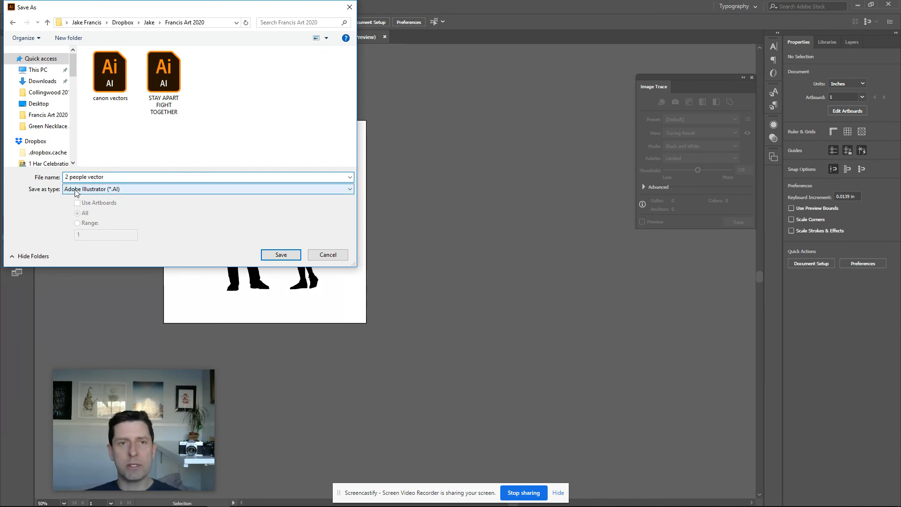
left_click(286, 256)
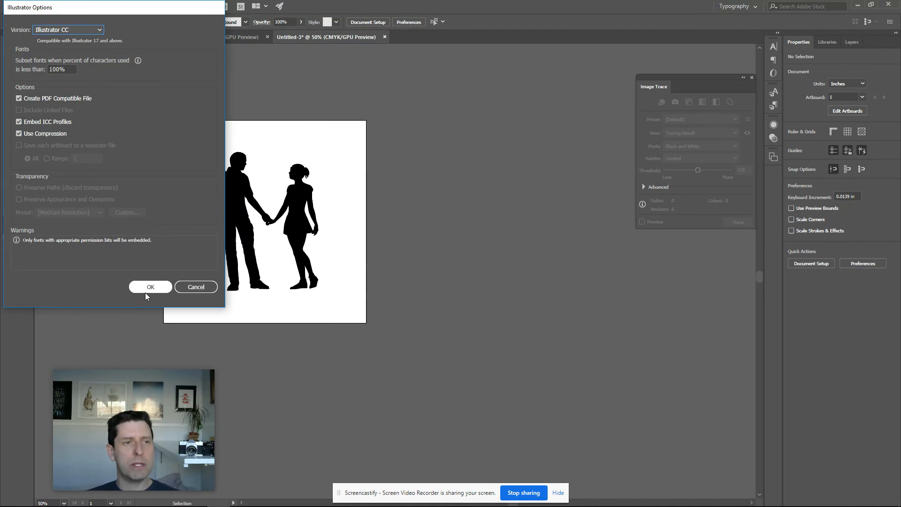
left_click(150, 287)
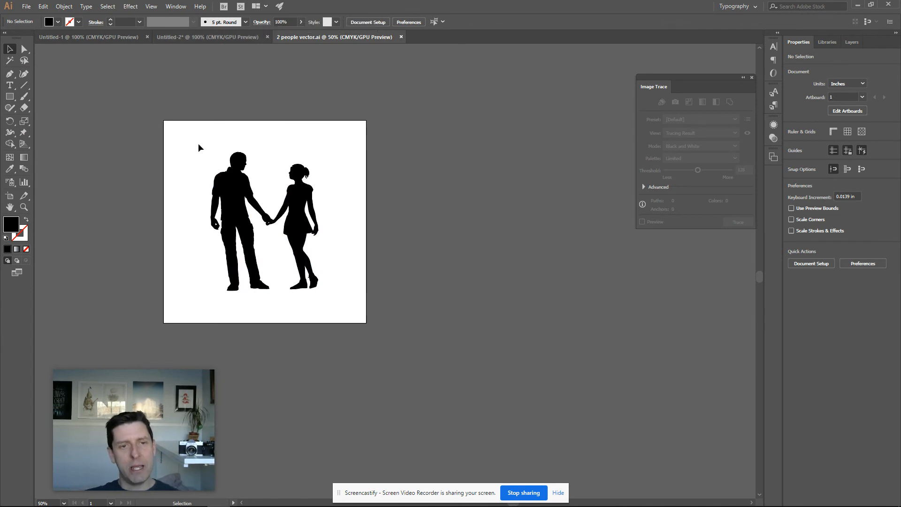
Copy the silhouette group and switch to Photoshop with the DISTANCE RESISTANCE poster document
left_click(225, 191)
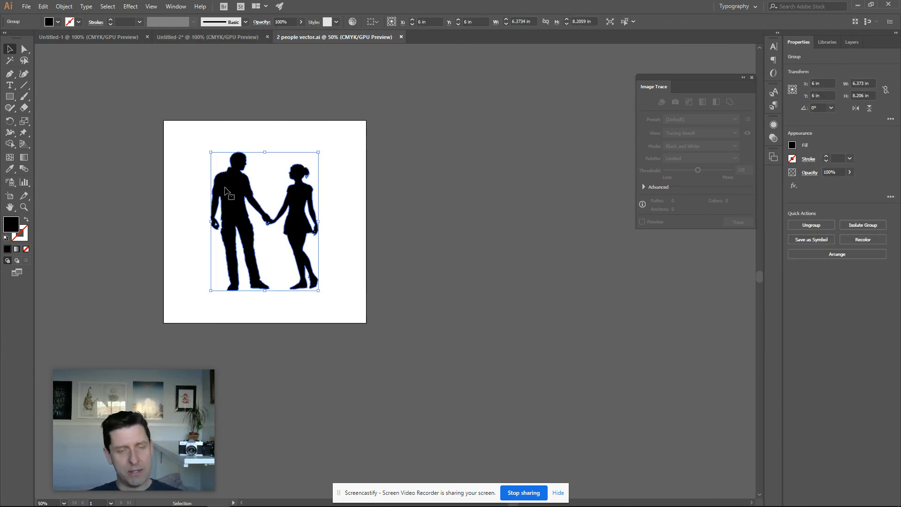
key("ctrl+c")
mouse_move(241, 505)
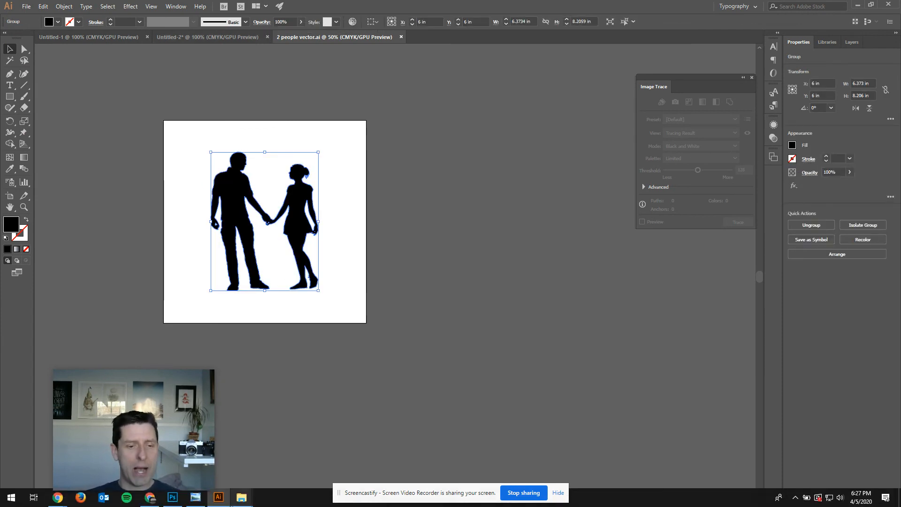
left_click(172, 497)
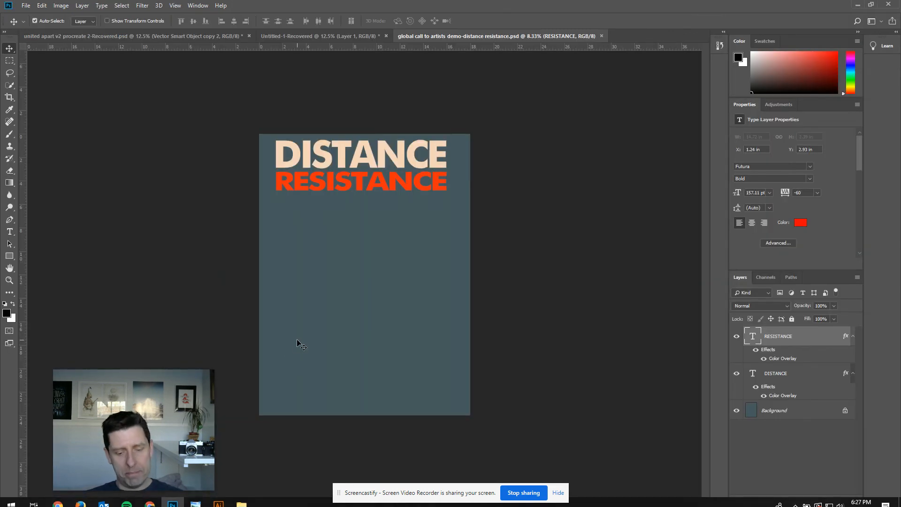
Paste the silhouette into the poster as a Smart Object
key("ctrl+v")
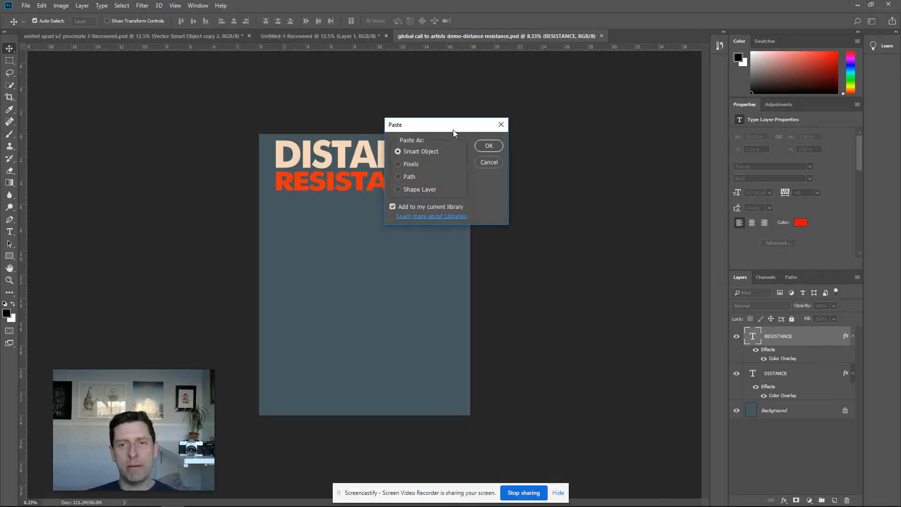
left_click_drag(453, 130, 500, 218)
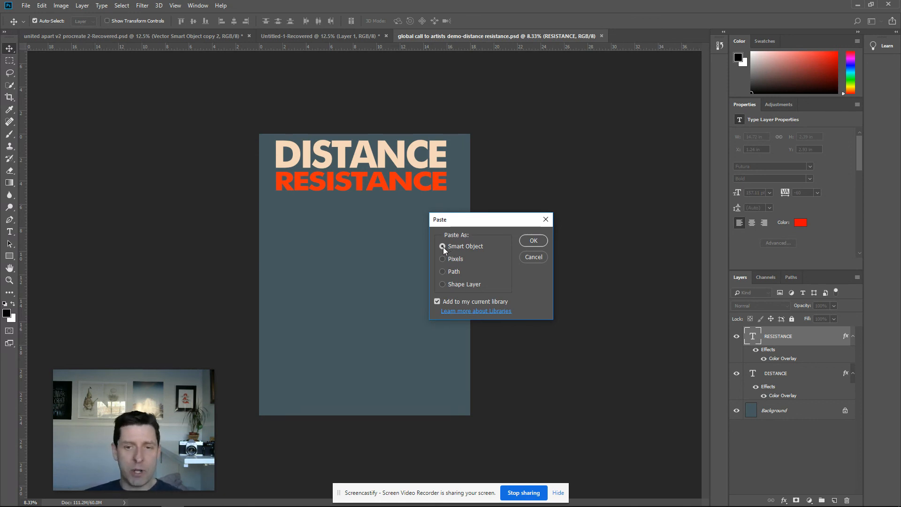
left_click(532, 241)
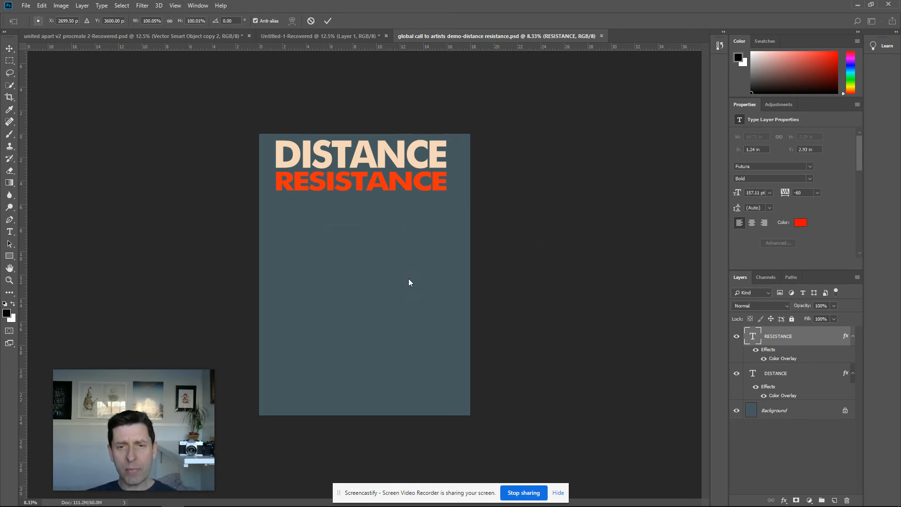
Move the pasted silhouette below the title, scale it up to about 137%, and commit the transform
left_click_drag(392, 263, 393, 239)
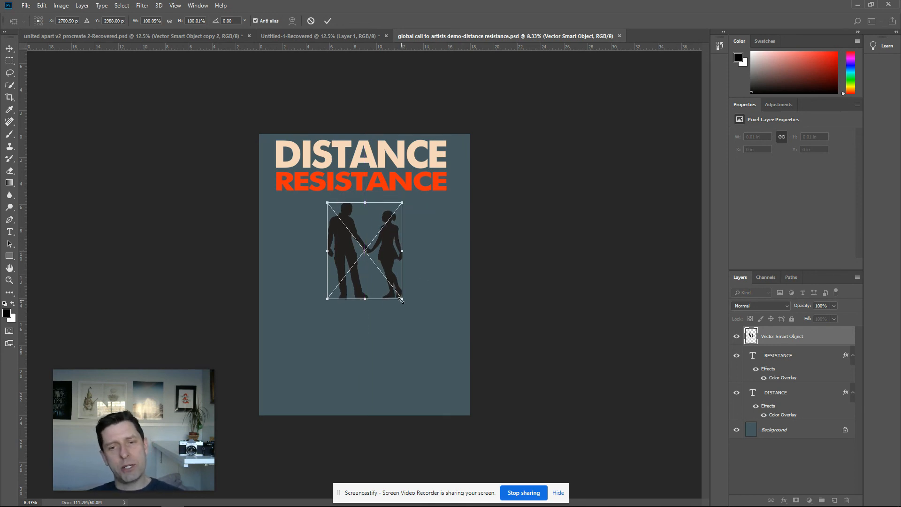
left_click_drag(402, 299, 429, 333)
left_click_drag(414, 271, 400, 265)
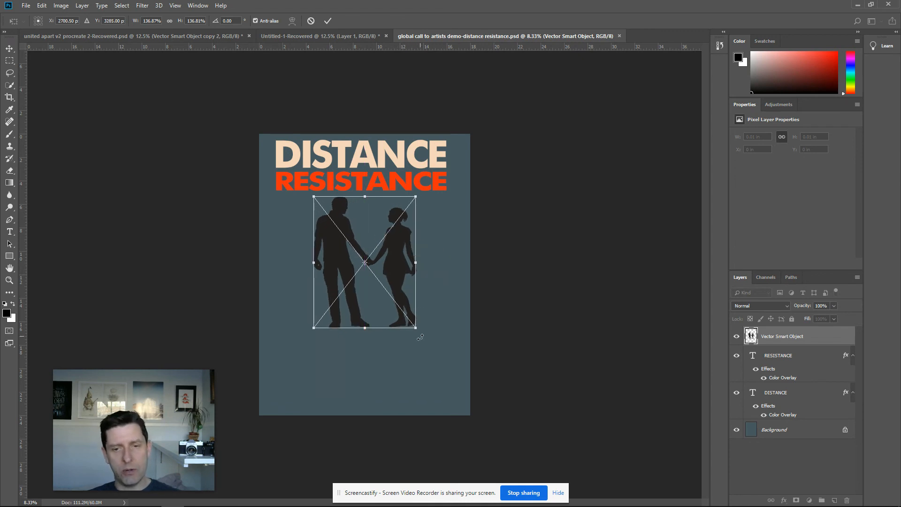
key("Return")
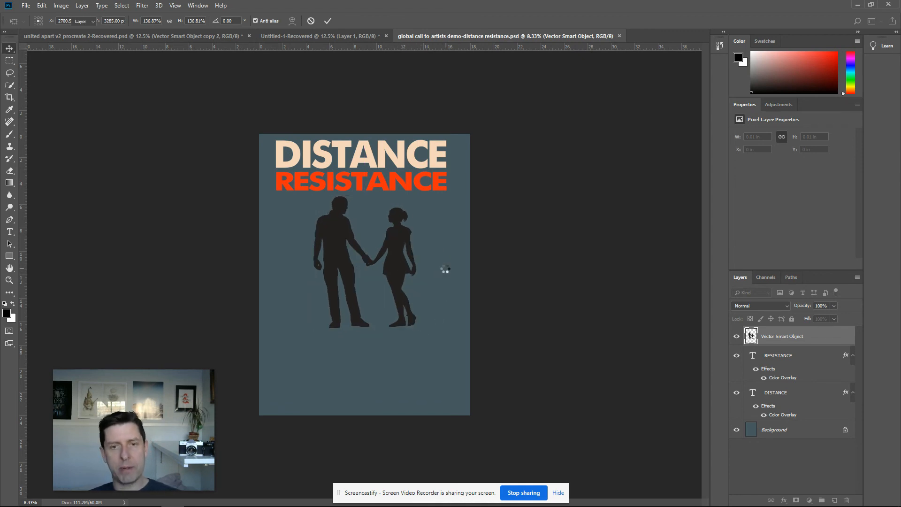